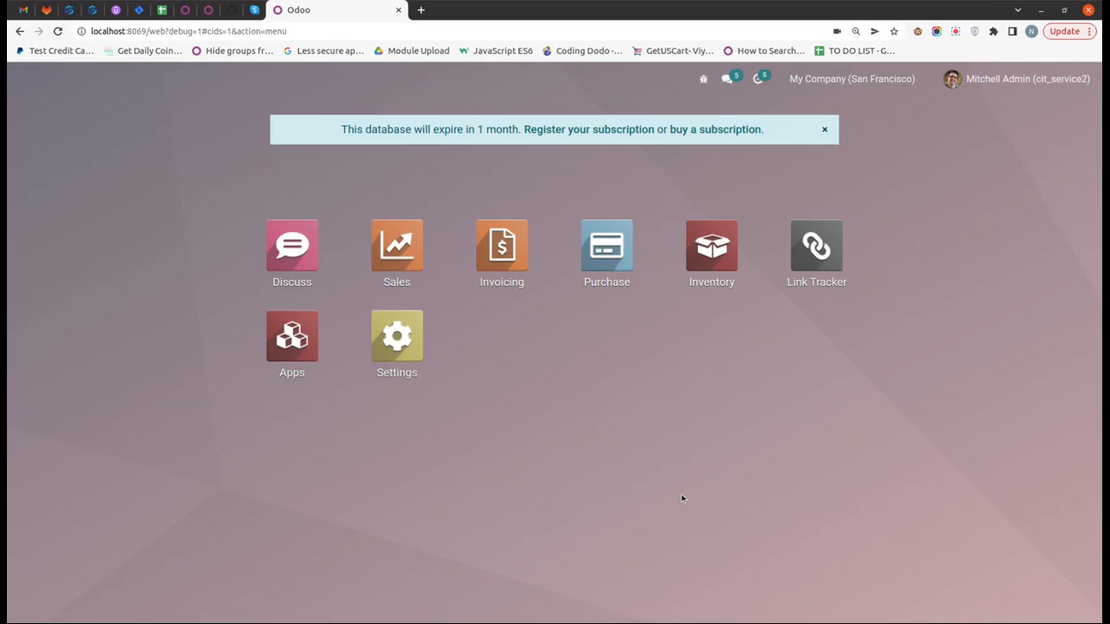
Step: Open the sales products list and search it for products matching "crate" or "hein"
text(prod)
key(Return)
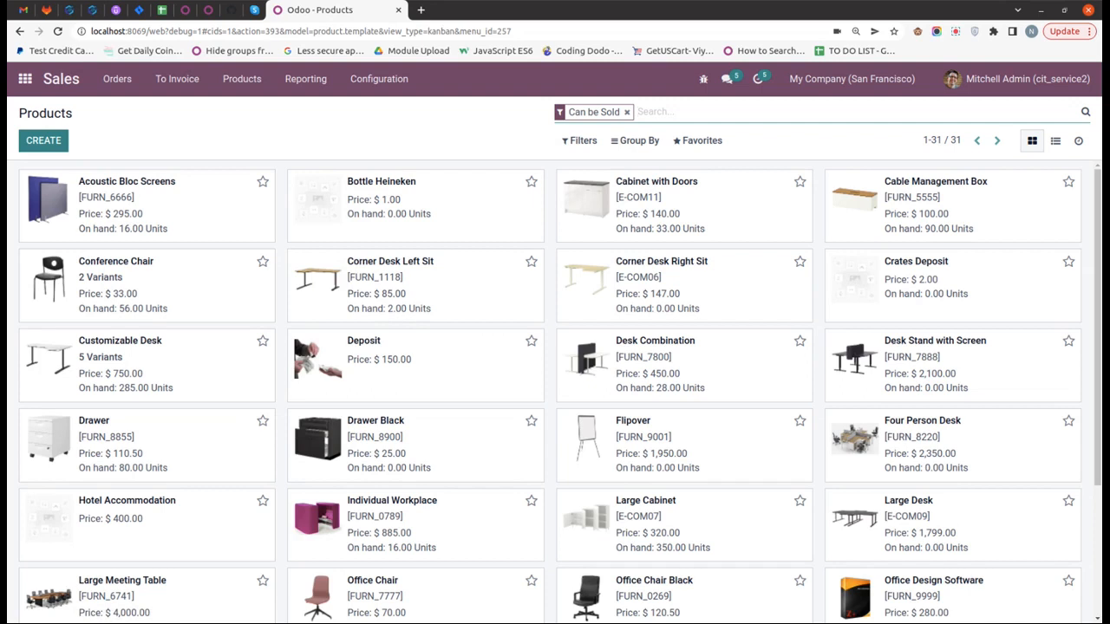
text(crate)
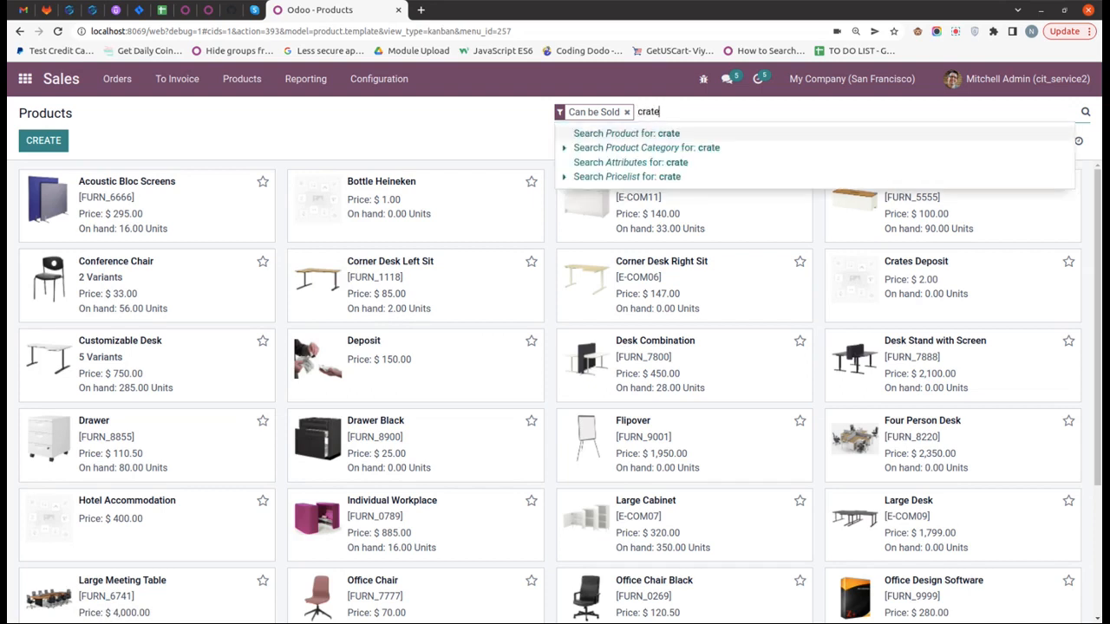
key(Return)
text(hein)
key(Return)
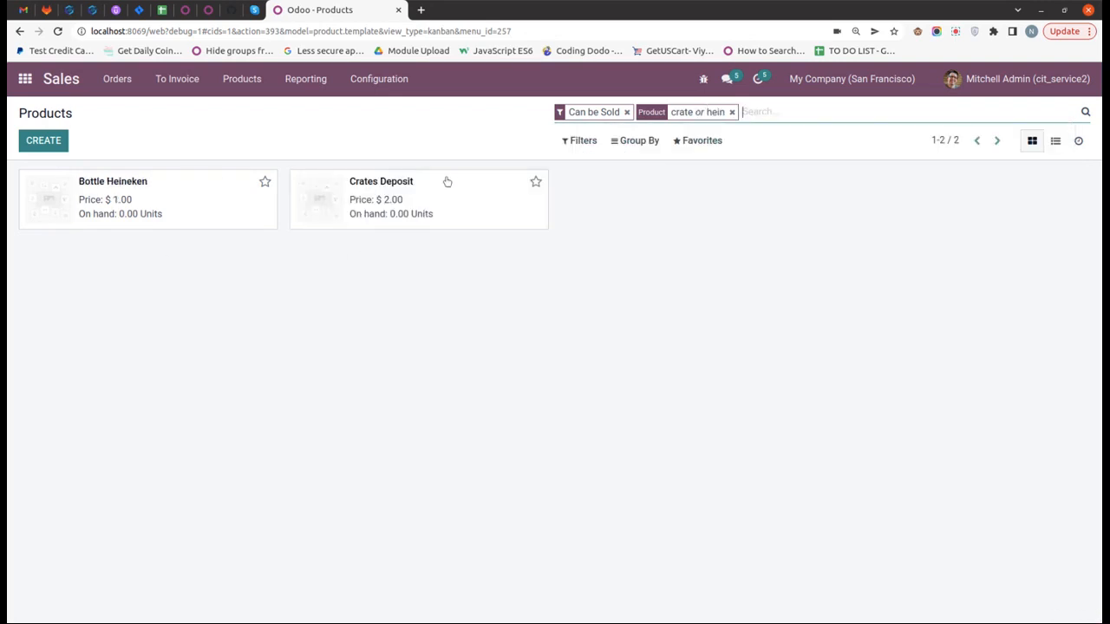
Step: Open the Crates Deposit product's form in edit mode and examine its product type, deposit type and invoicing policy
click(211, 197)
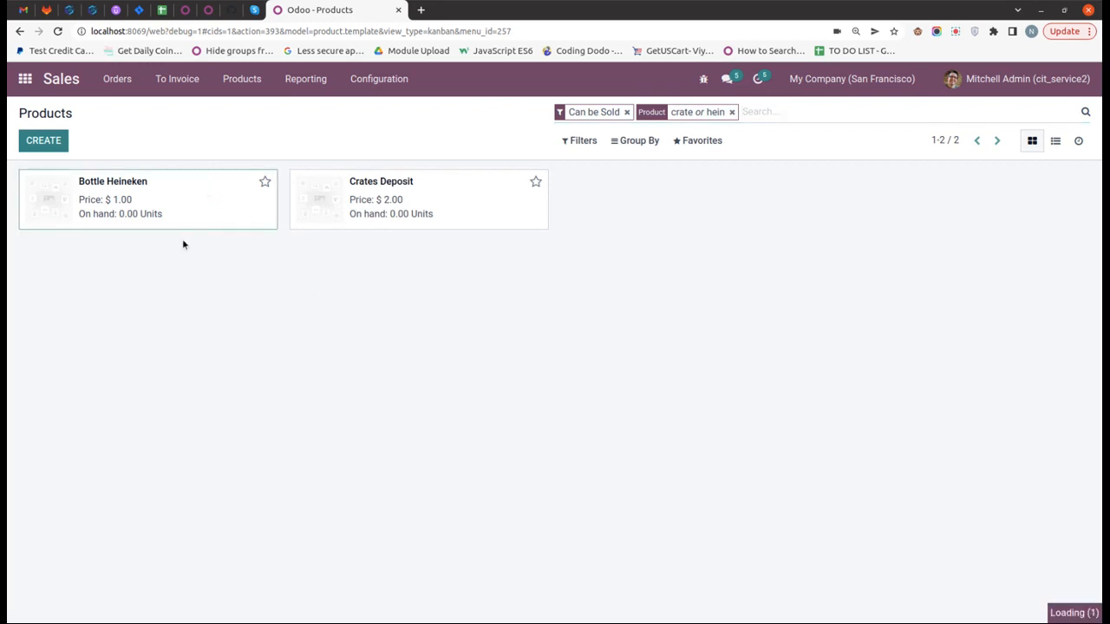
click(42, 111)
click(463, 211)
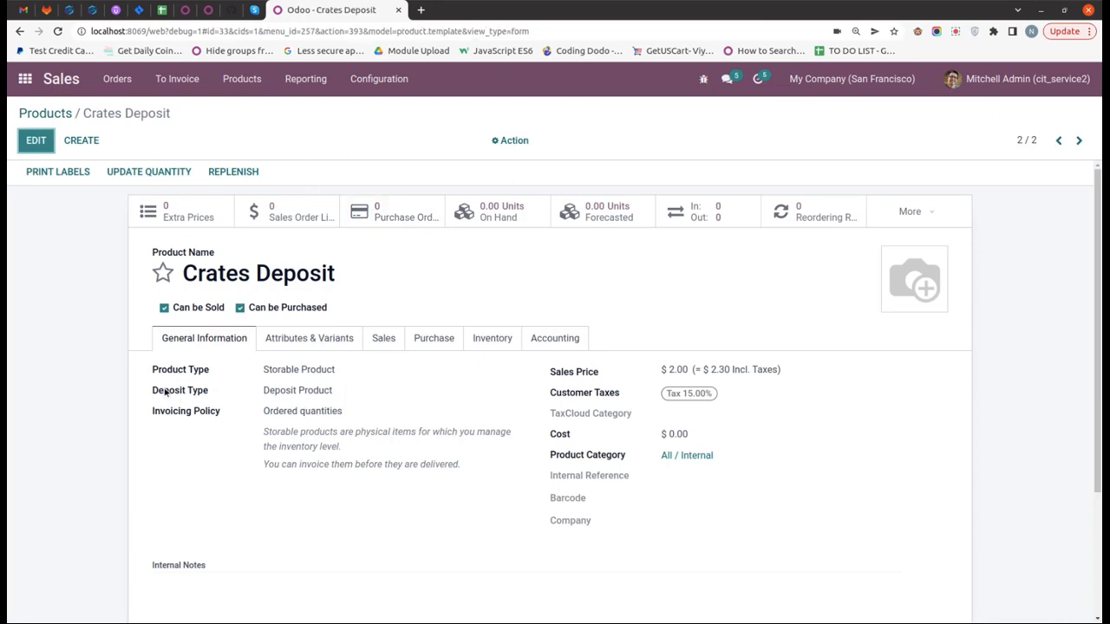
mouse_move(165, 392)
click(26, 138)
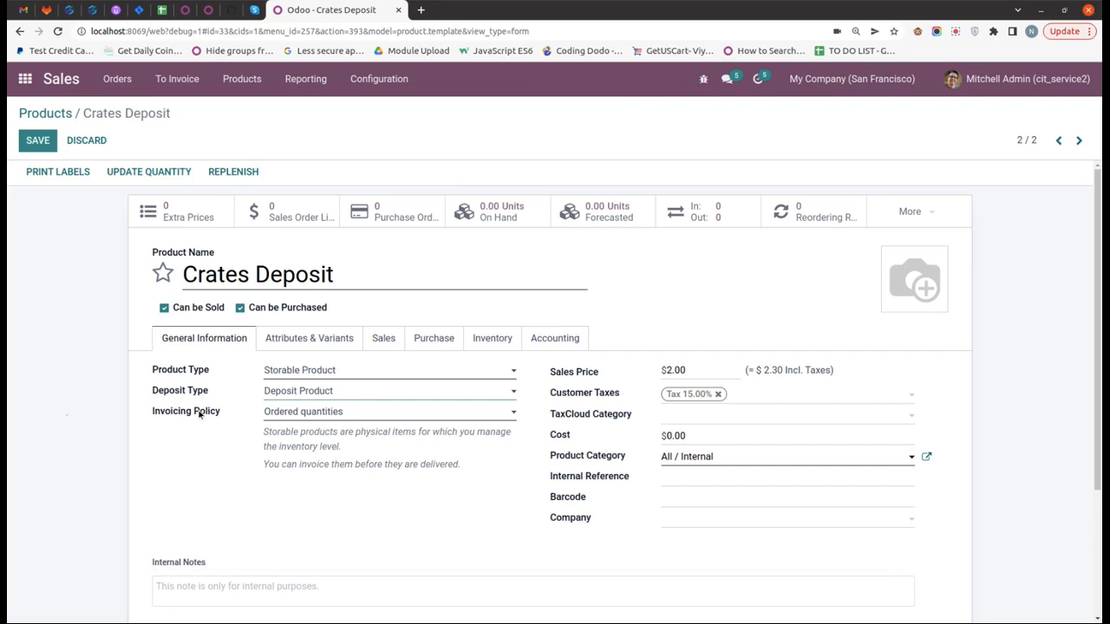
mouse_move(192, 415)
click(177, 272)
Step: Return to the product list and open the Bottle Heineken product to check its deposit type
click(68, 115)
click(353, 200)
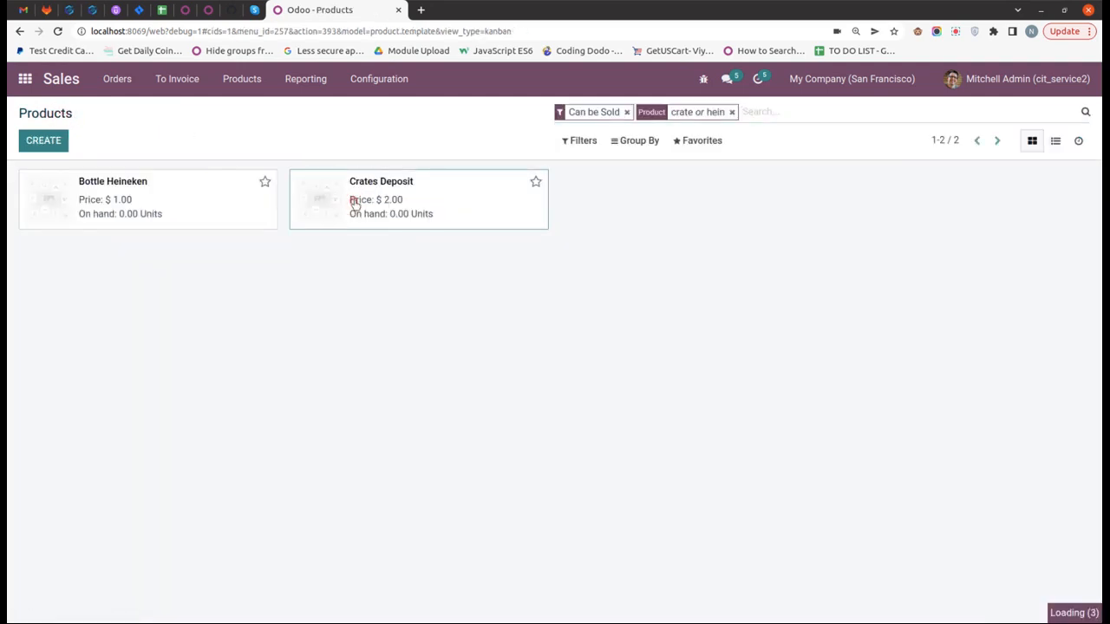
click(68, 129)
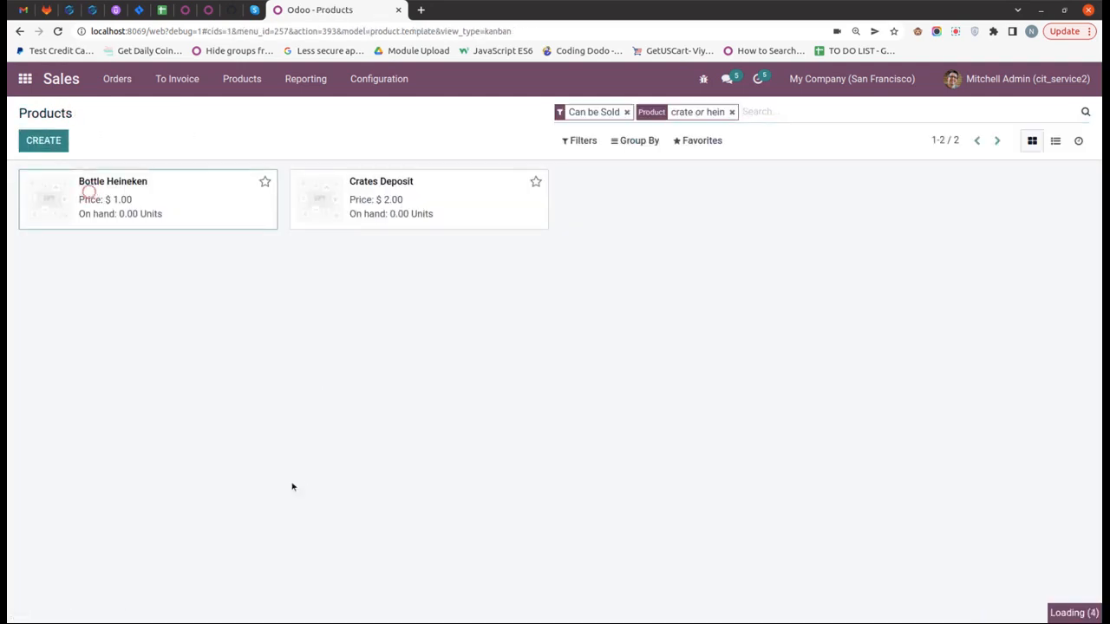
click(87, 189)
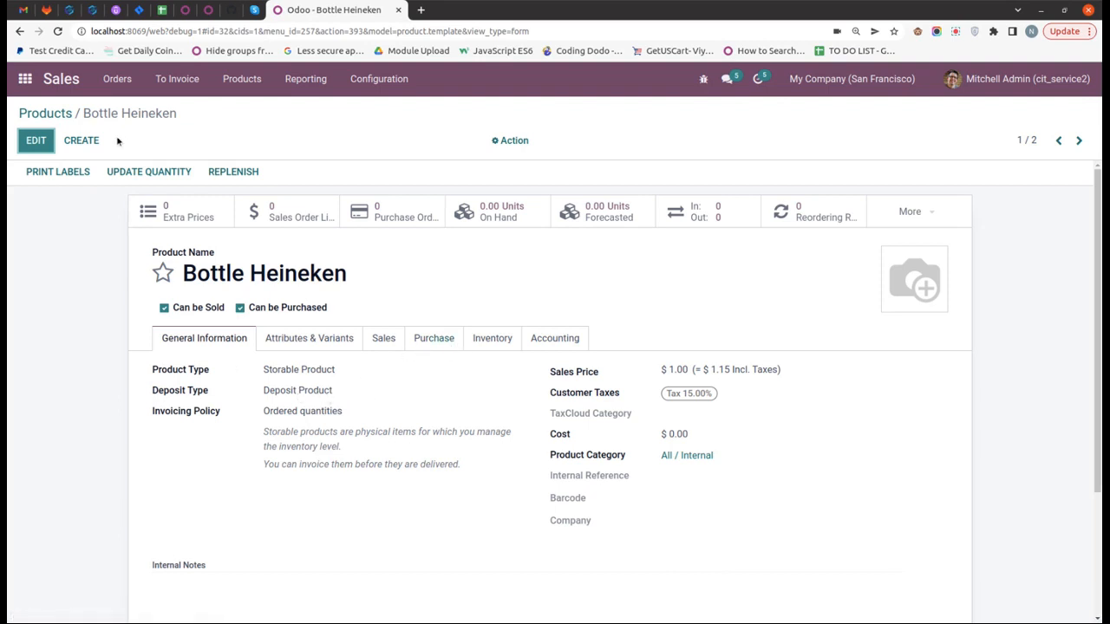
Step: Create a new product named Coca Cola with the product type Storable Product
click(91, 143)
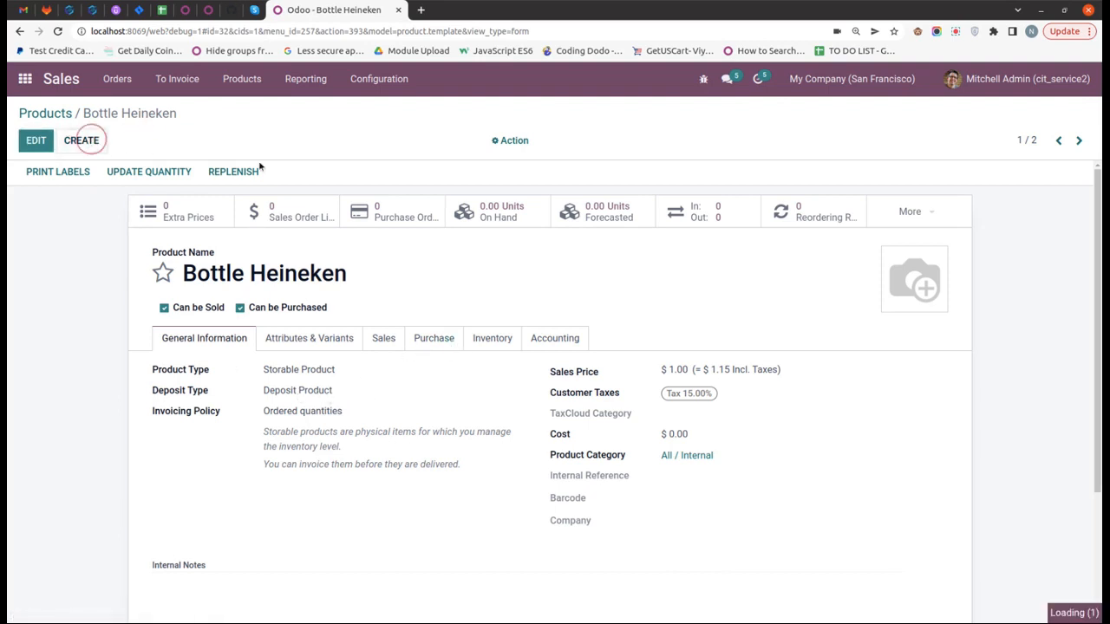
click(284, 276)
text(Coca Cola)
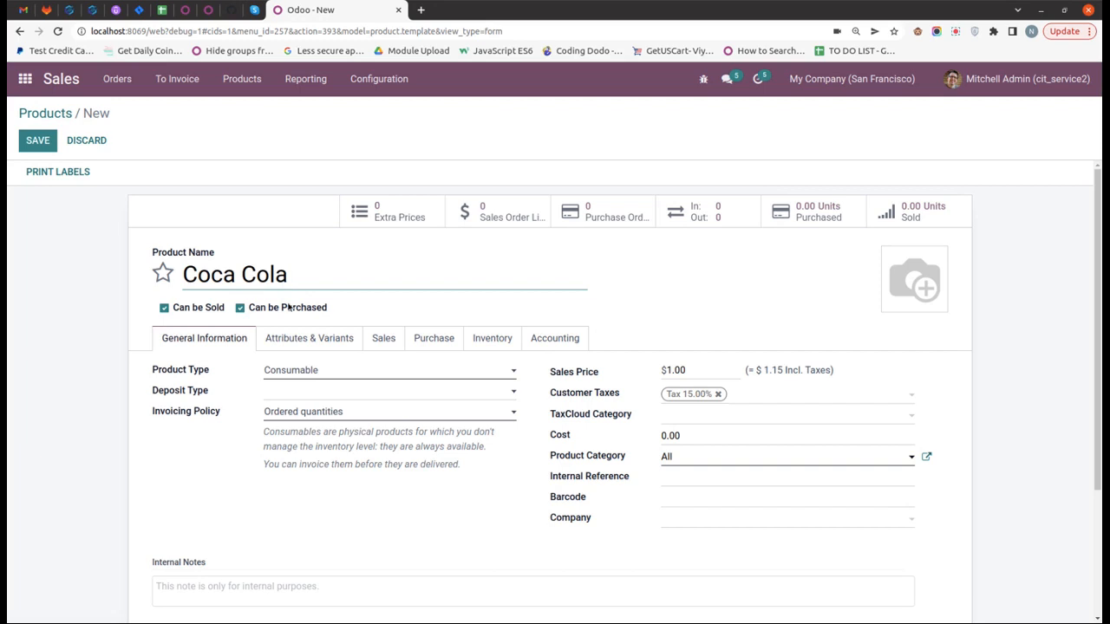
click(314, 369)
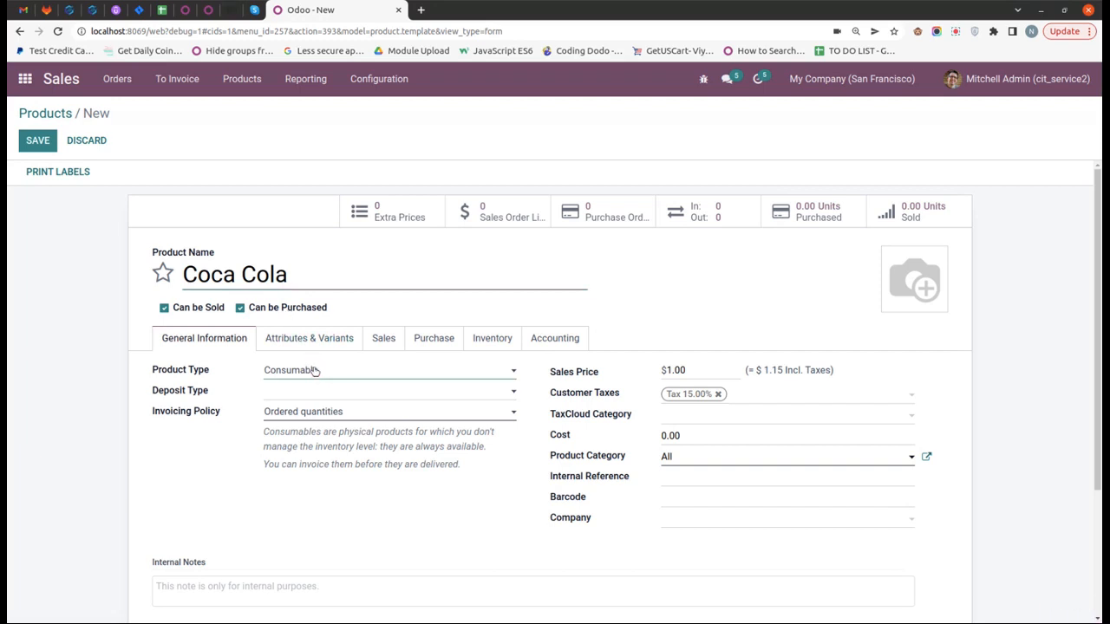
click(282, 421)
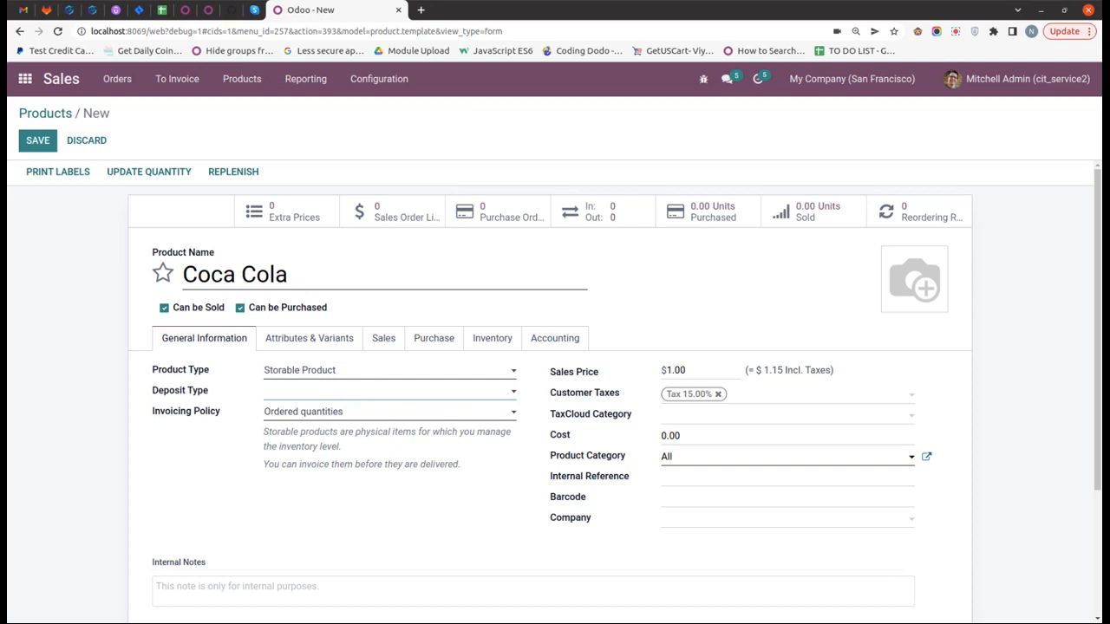
Step: Set Coca Cola's deposit type to Contains Deposit with Bottle Heineken as the deposit product, and save the product
click(301, 424)
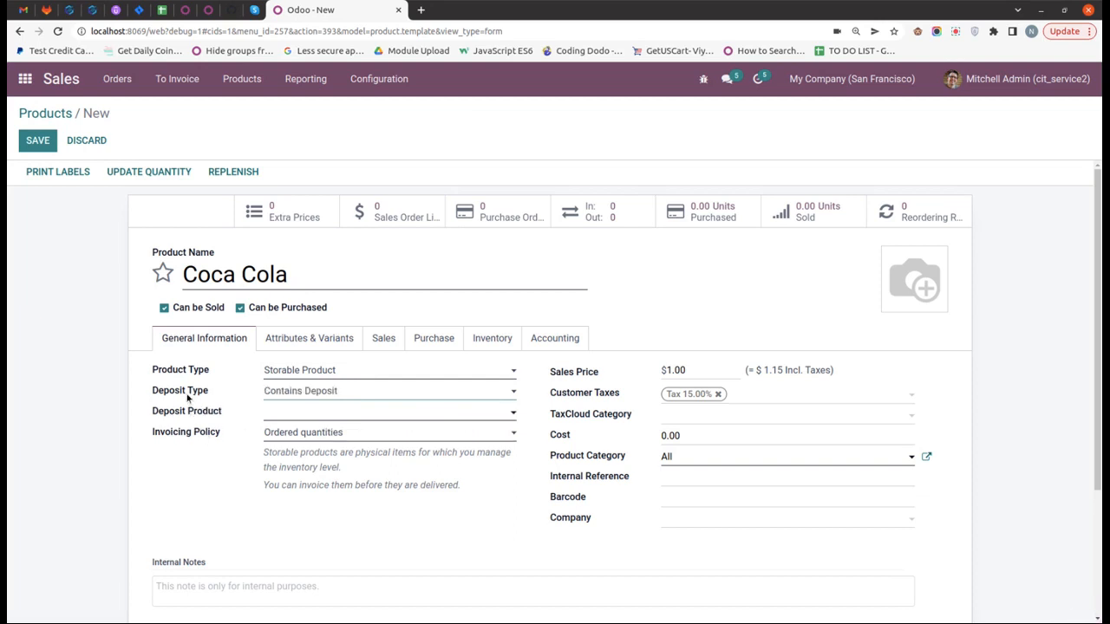
mouse_move(188, 413)
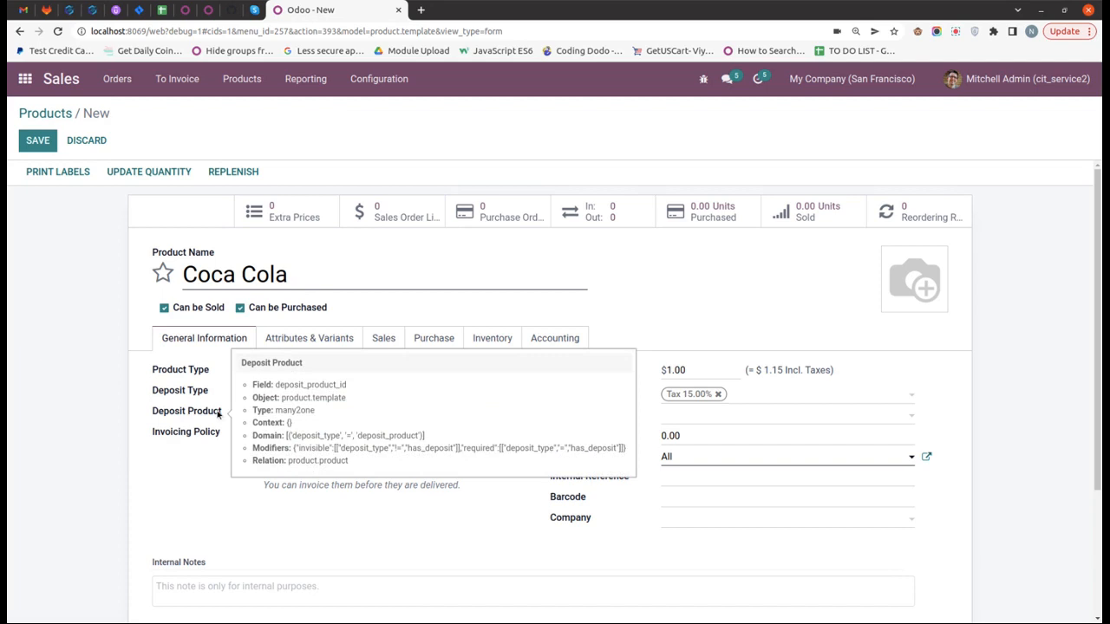
click(276, 417)
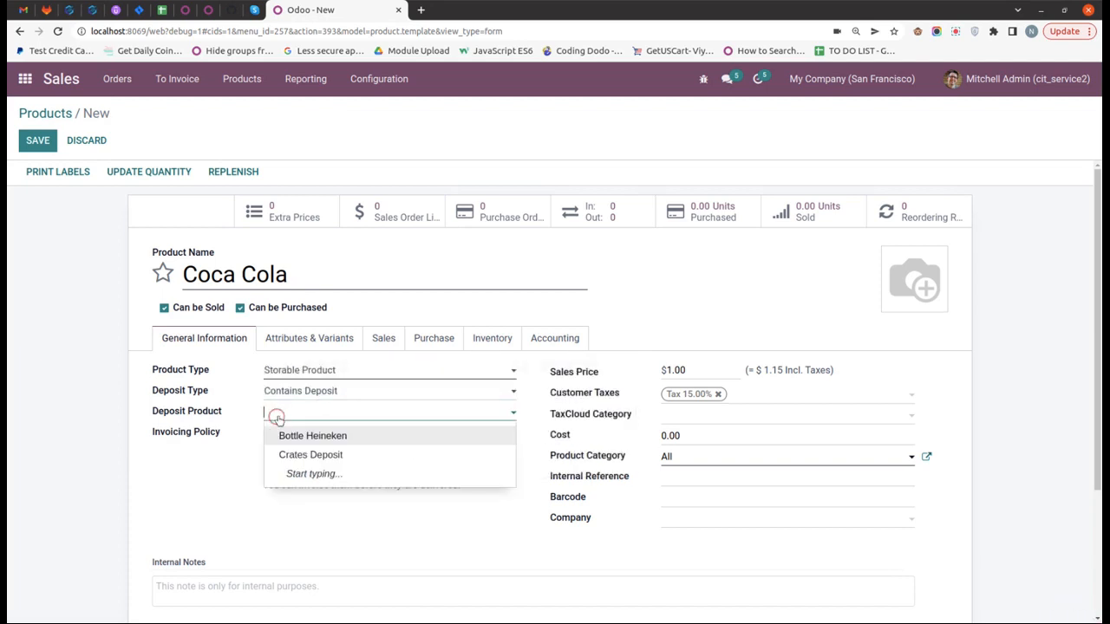
click(301, 436)
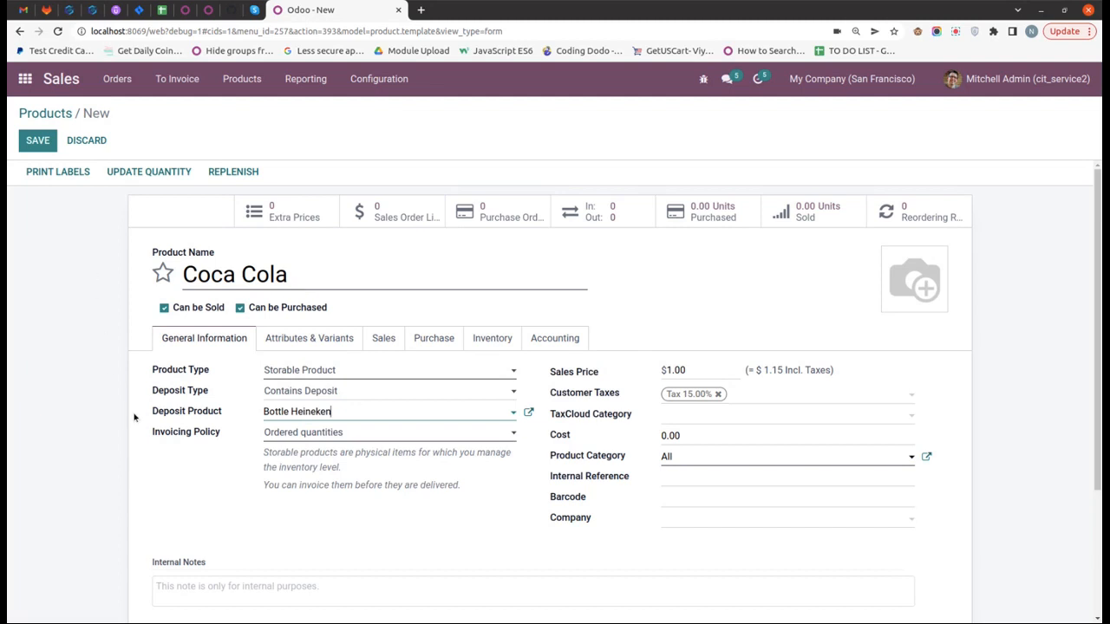
click(37, 141)
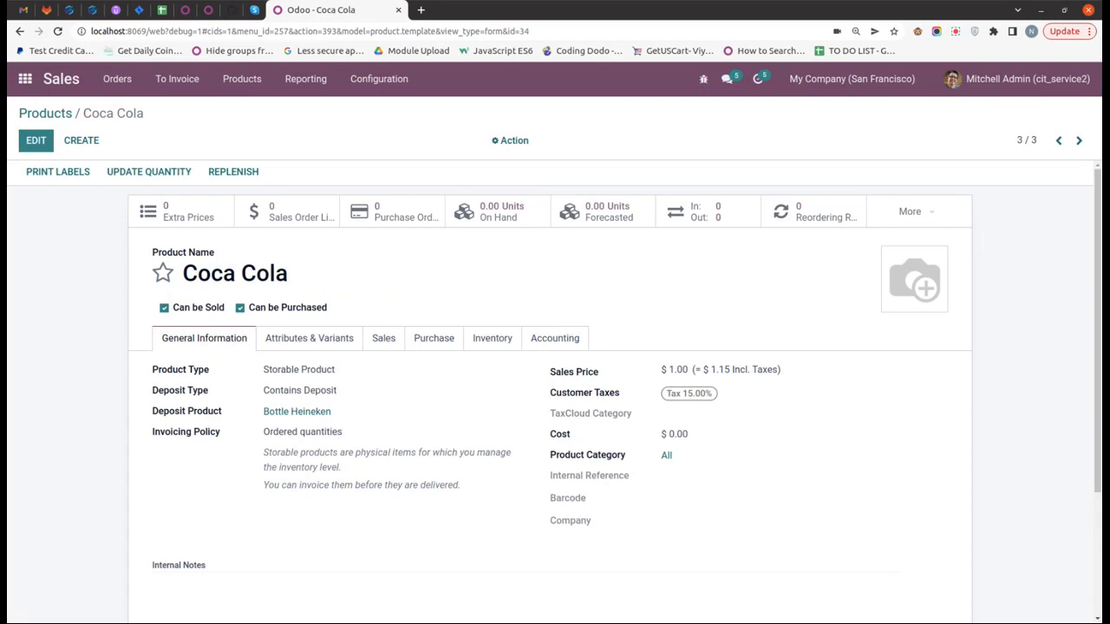
Step: Enable Product Packagings in the Sales configuration settings and save the settings
click(383, 81)
click(382, 106)
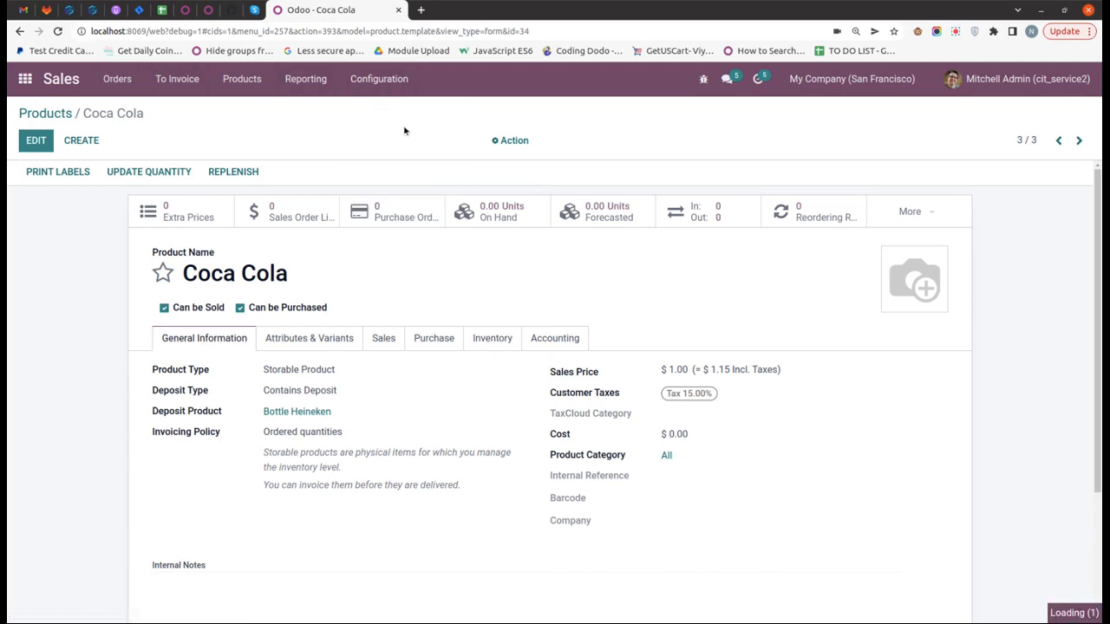
click(515, 309)
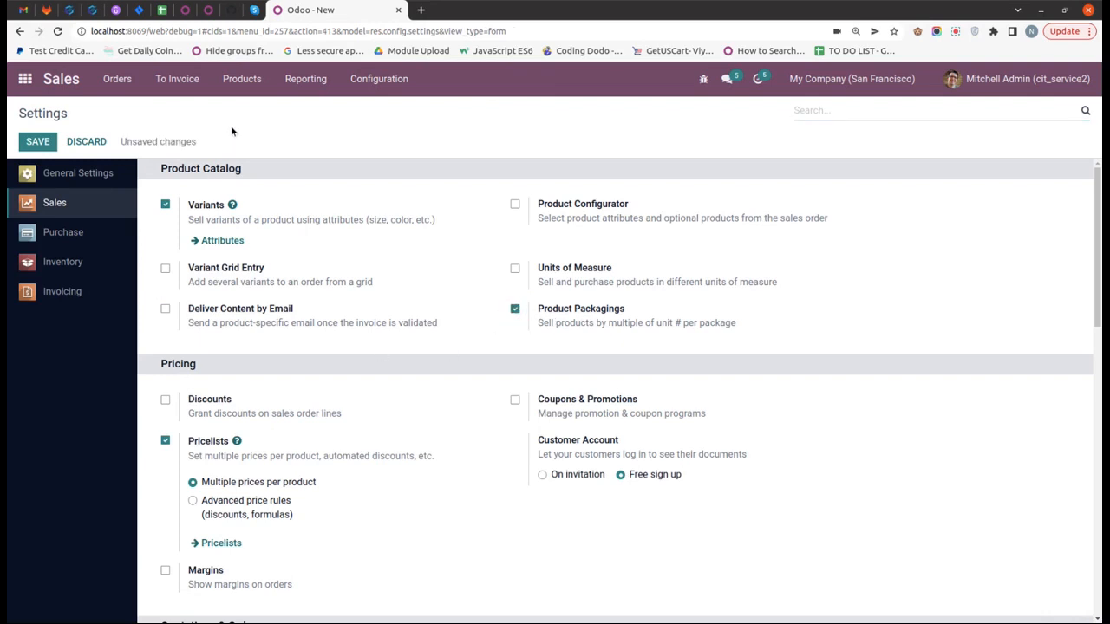
click(38, 142)
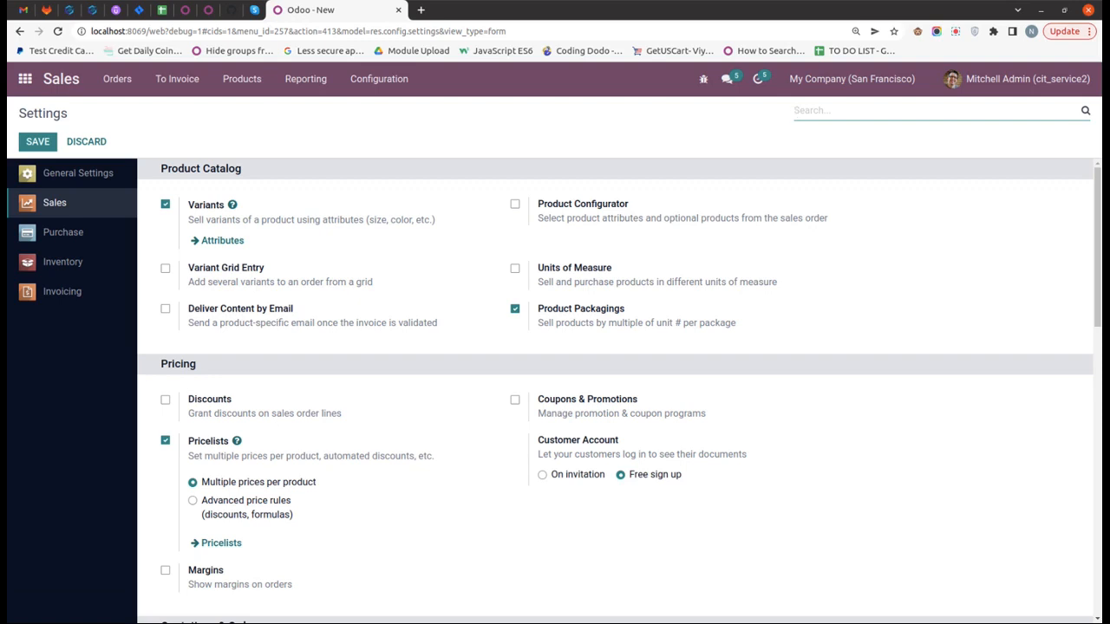
Step: Return to the products list, search for the Coca Cola product and open its form
click(241, 79)
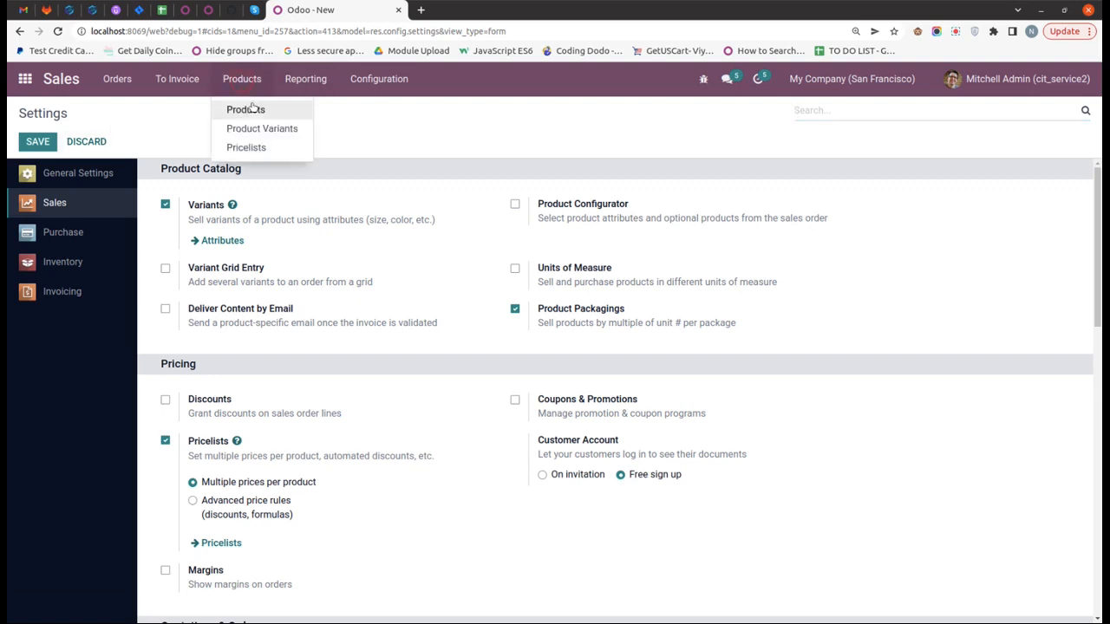
click(250, 105)
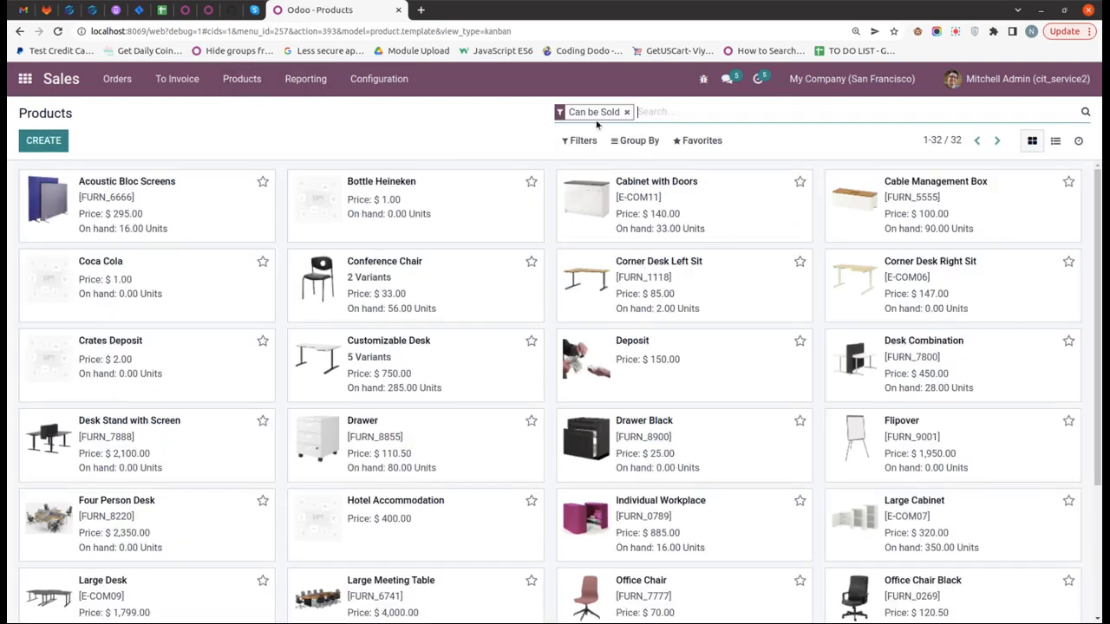
key(BackSpace)
text(sea)
key(BackSpace)
key(BackSpace)
key(BackSpace)
text(cita)
key(BackSpace)
key(BackSpace)
text(oca)
key(Return)
click(202, 198)
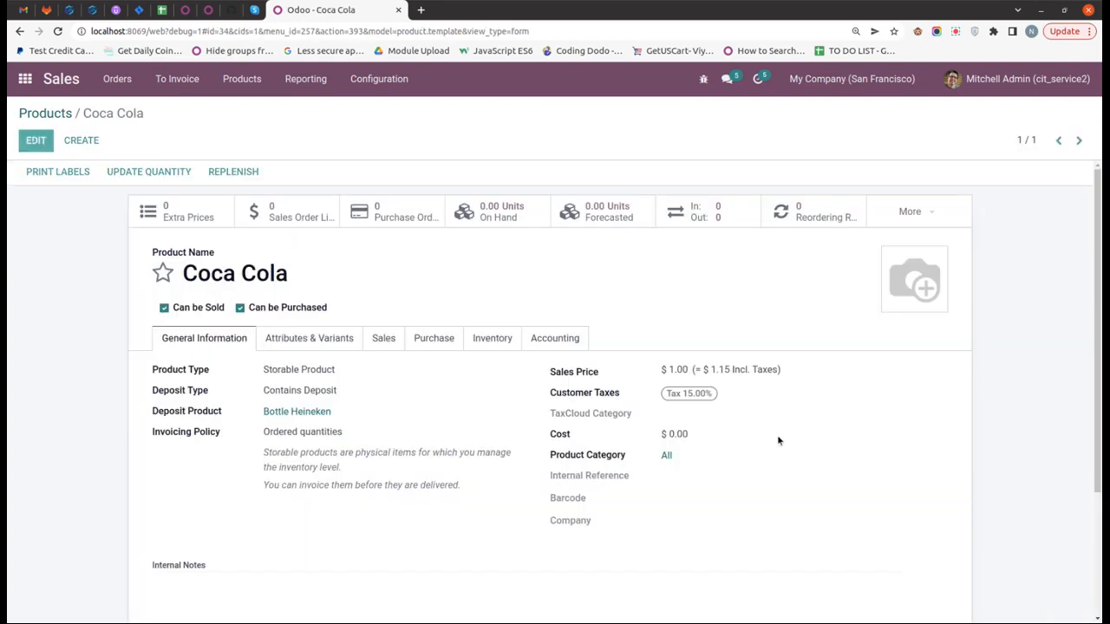
Step: Set Coca Cola's sales price to $15 and save the product
click(35, 141)
double_click(674, 370)
text(1)
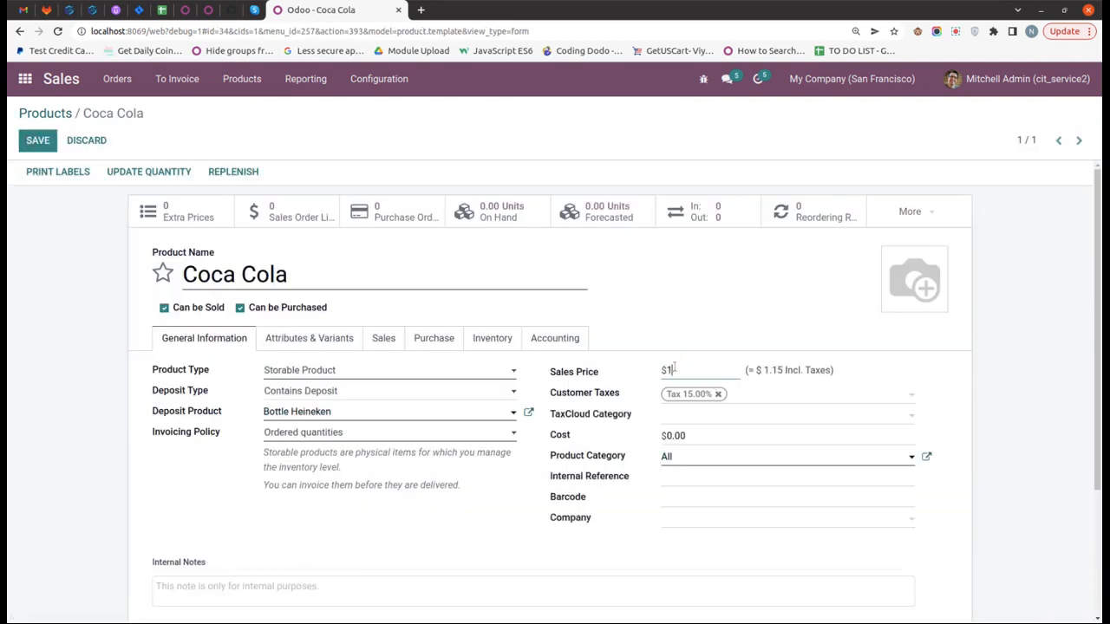
text(5)
click(38, 140)
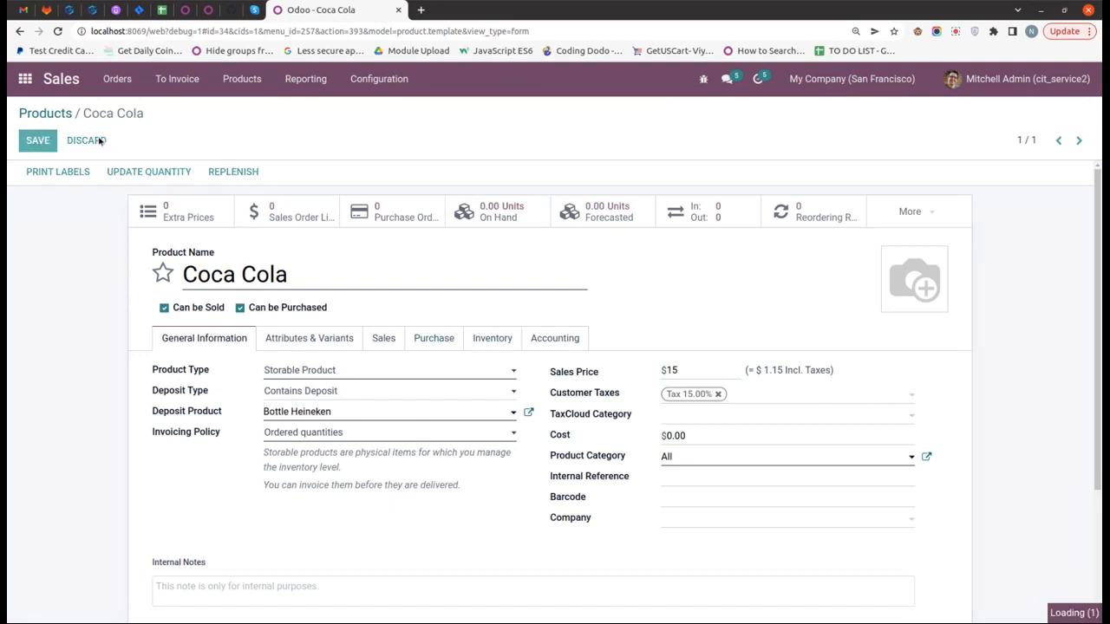
Step: Add a packaging line to Coca Cola's inventory details with deposit product Crates Deposit, packaging "Pack of 10" and contained quantity 10
click(31, 141)
click(475, 340)
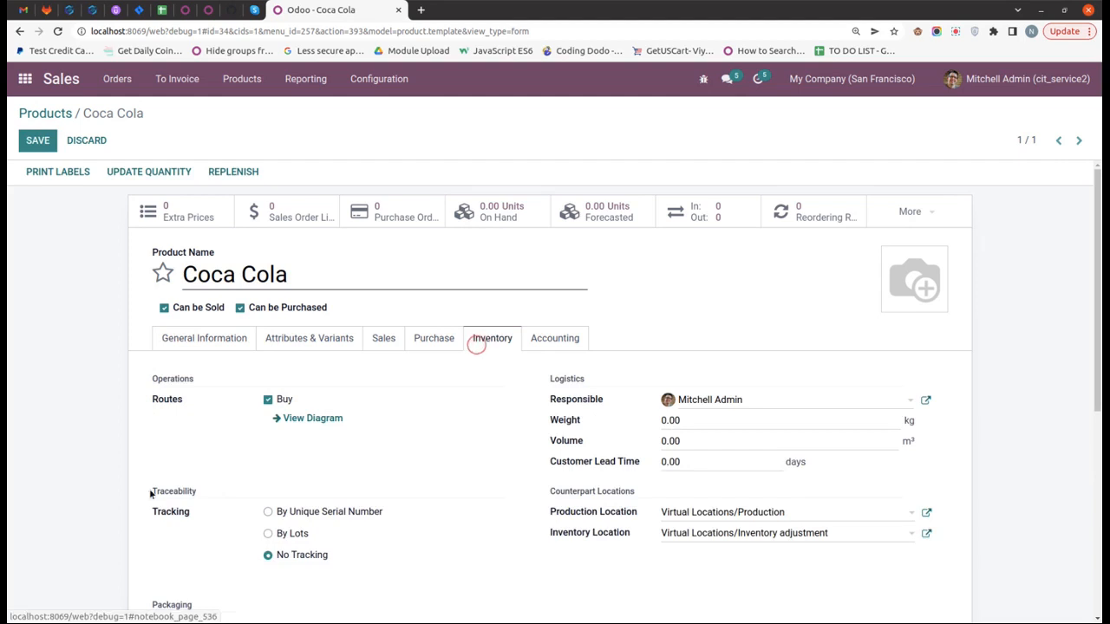
scroll(197, 368, down, 3)
click(198, 367)
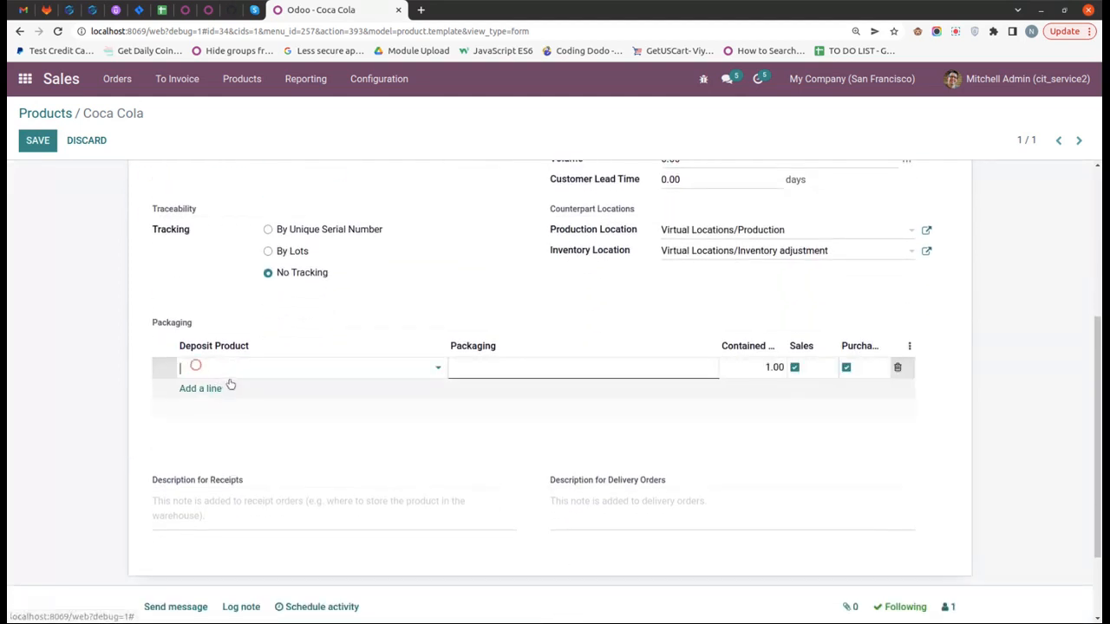
click(241, 370)
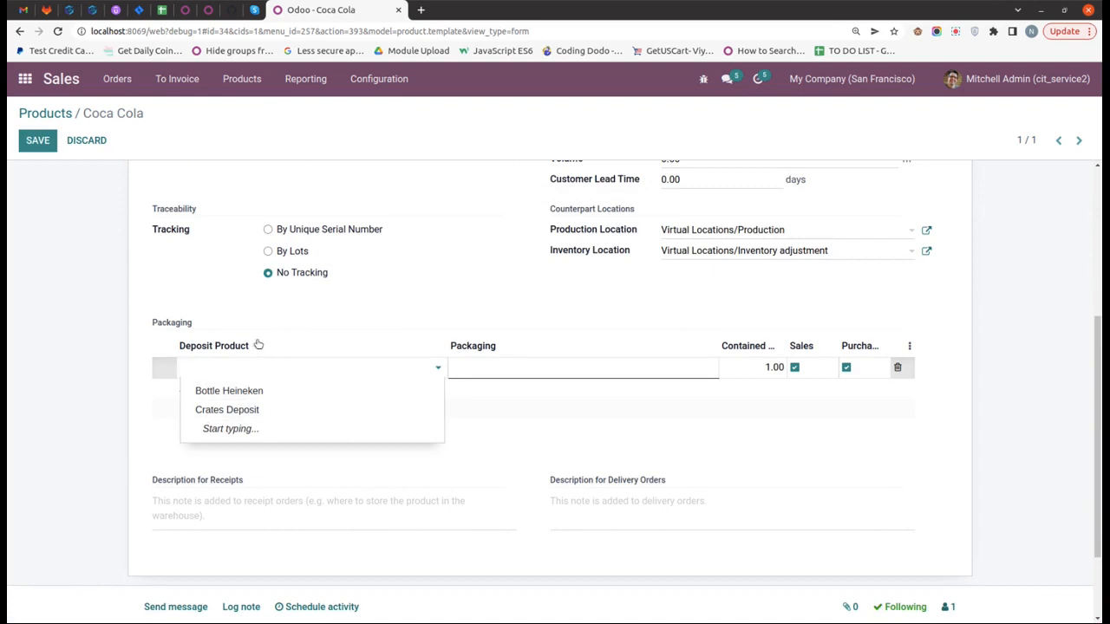
click(221, 409)
click(556, 368)
text(P)
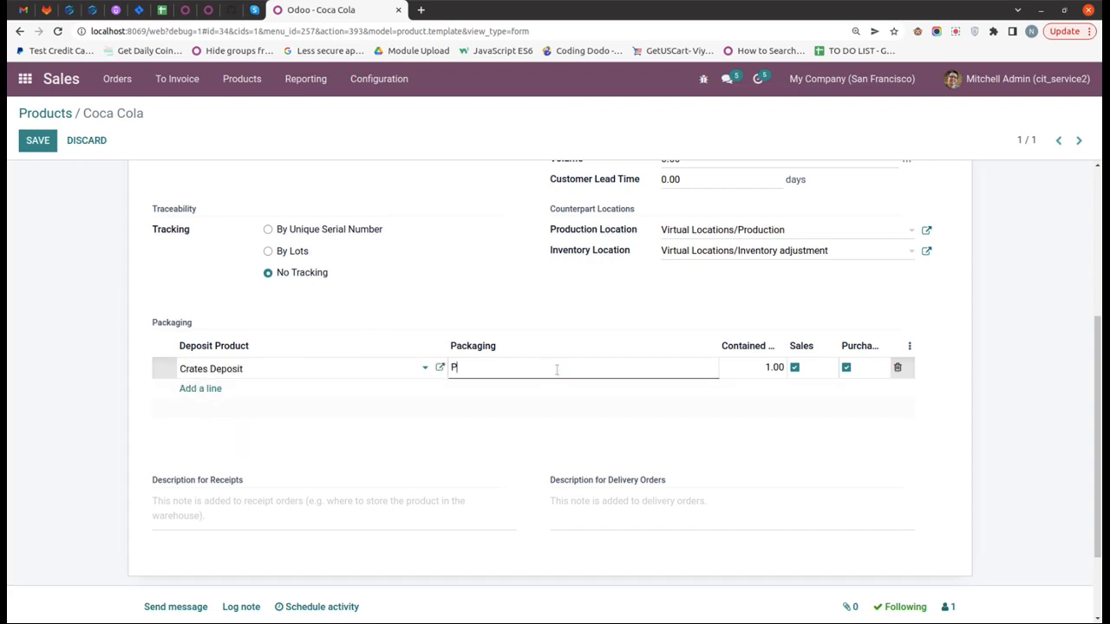
text(ack of 10)
key(Tab)
text(10)
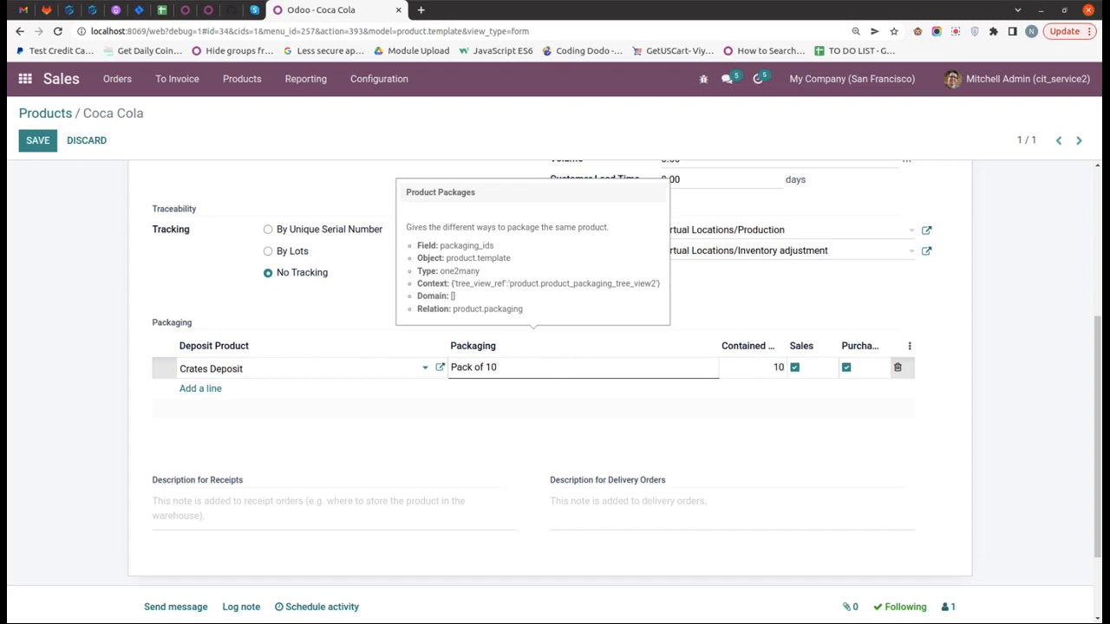
Step: Add a second packaging line with deposit product Crates Deposit, packaging "Pack of 20" and contained quantity 20, and save the product
click(197, 390)
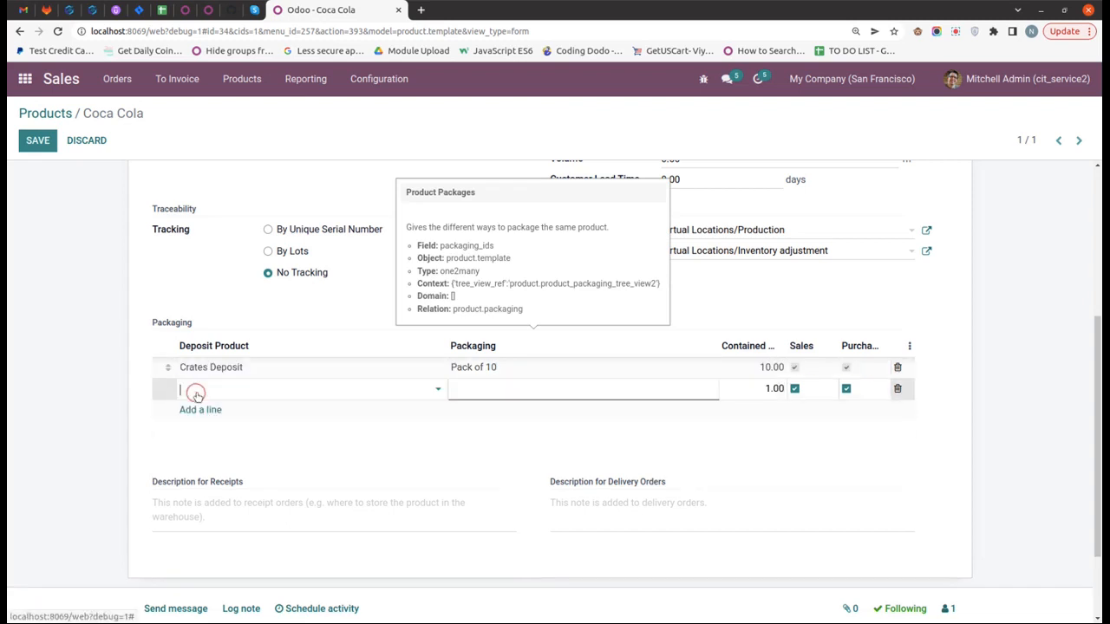
text(crate)
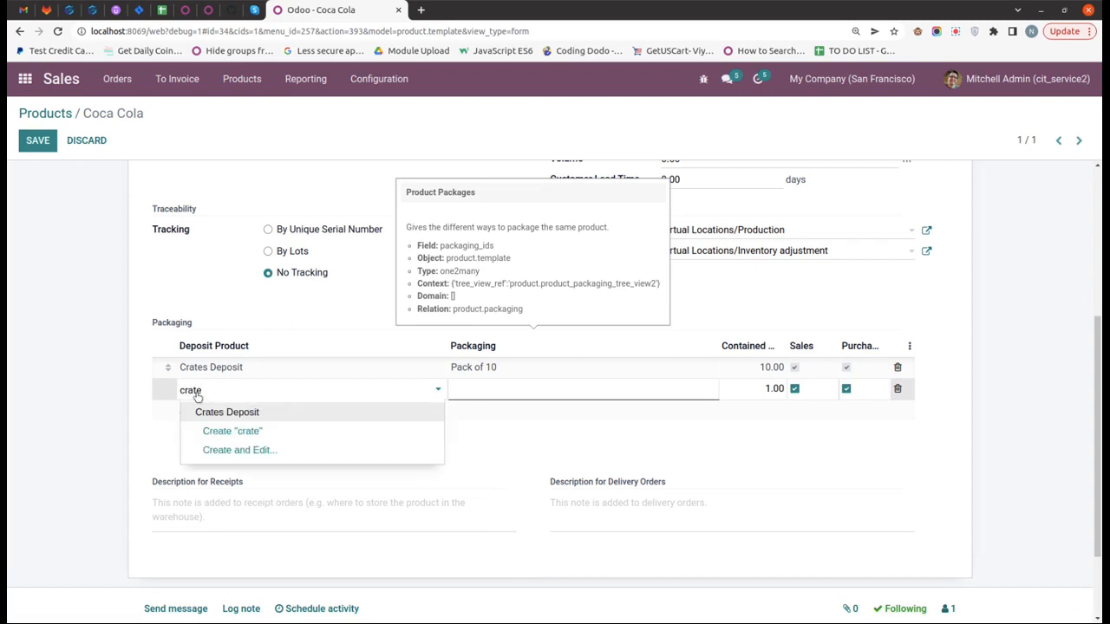
key(Return)
text(Pack)
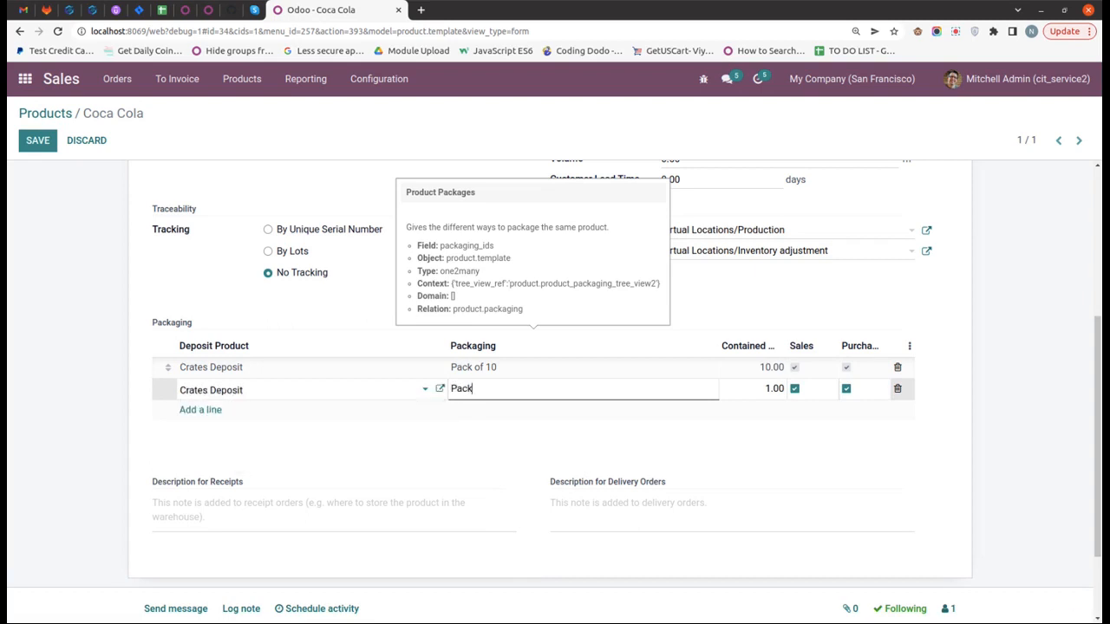
text( of 20)
key(BackSpace)
text(0)
key(Tab)
text(20)
click(37, 139)
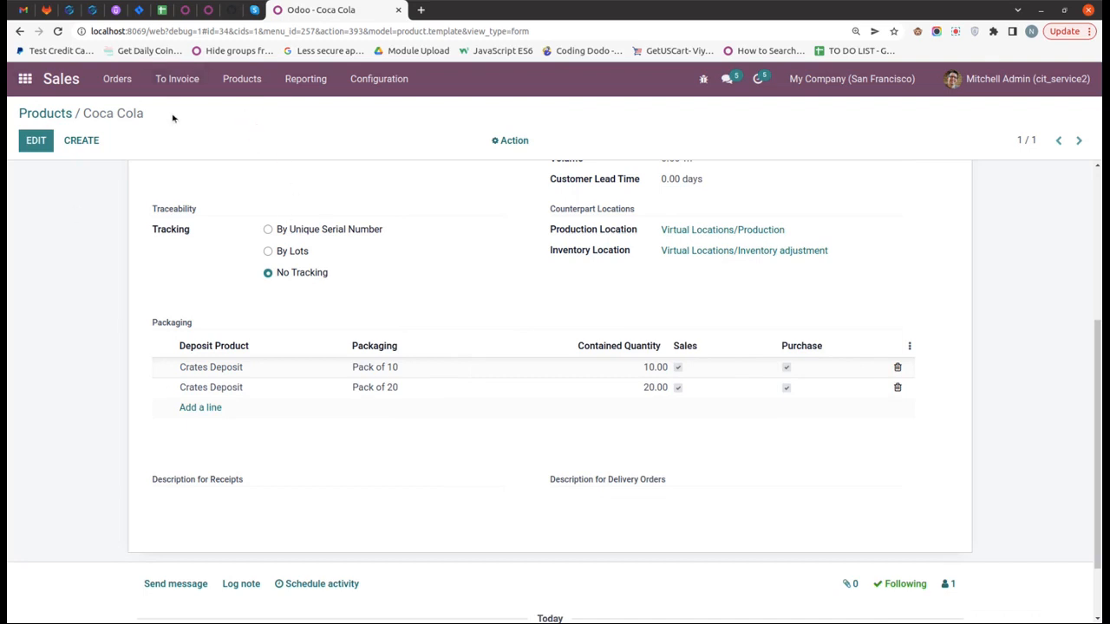
Step: Switch to the Purchase app and start a new request for quotation with a newly created vendor named "Test Vendor"
click(24, 80)
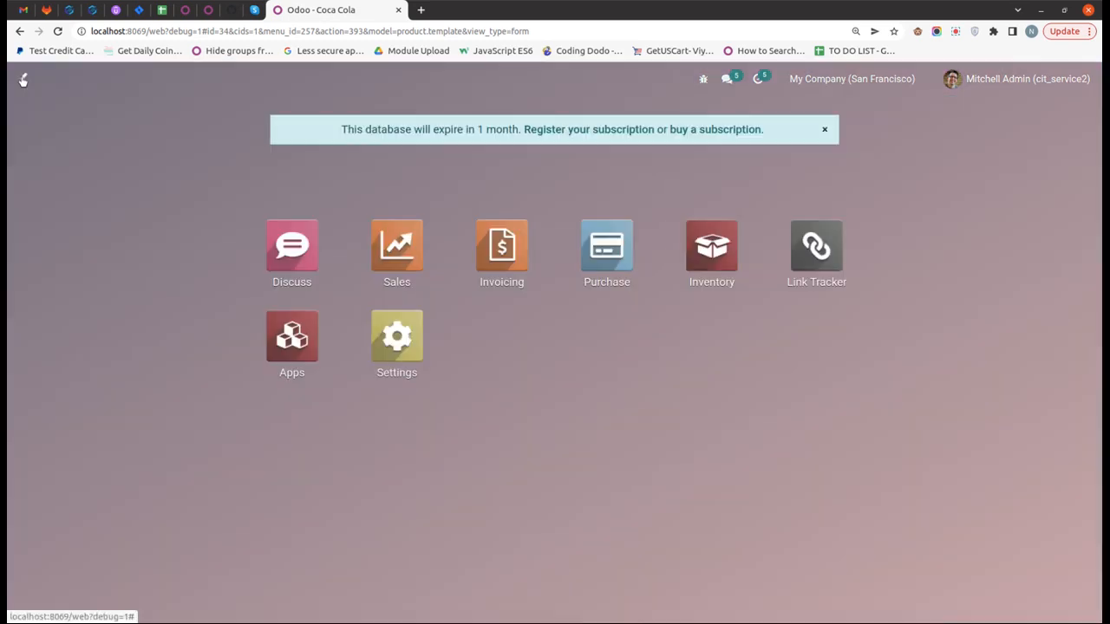
click(598, 258)
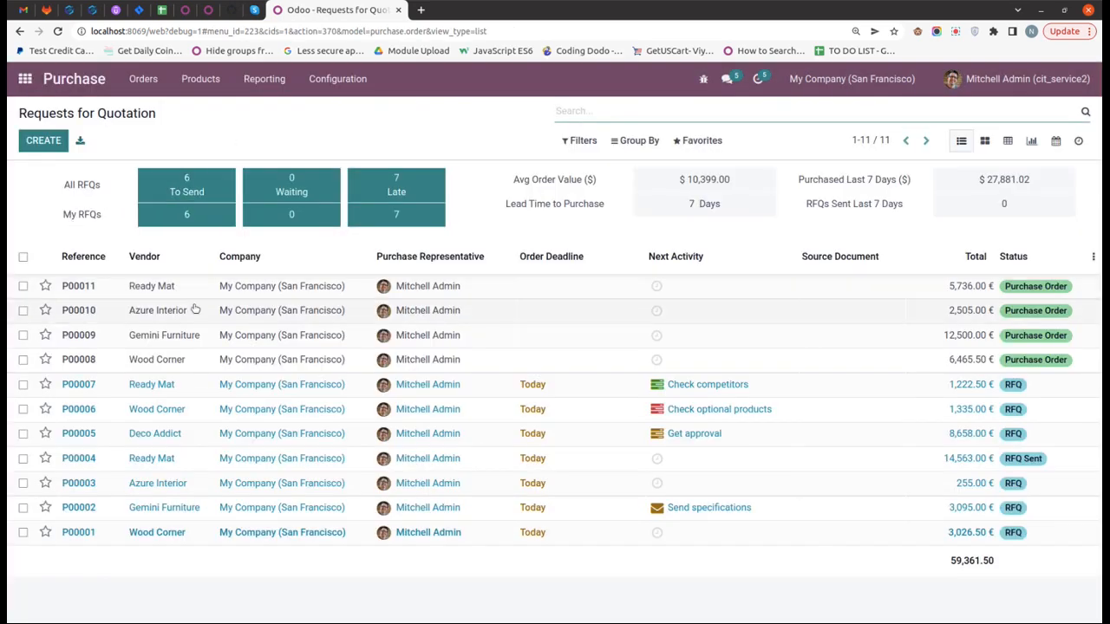
click(50, 138)
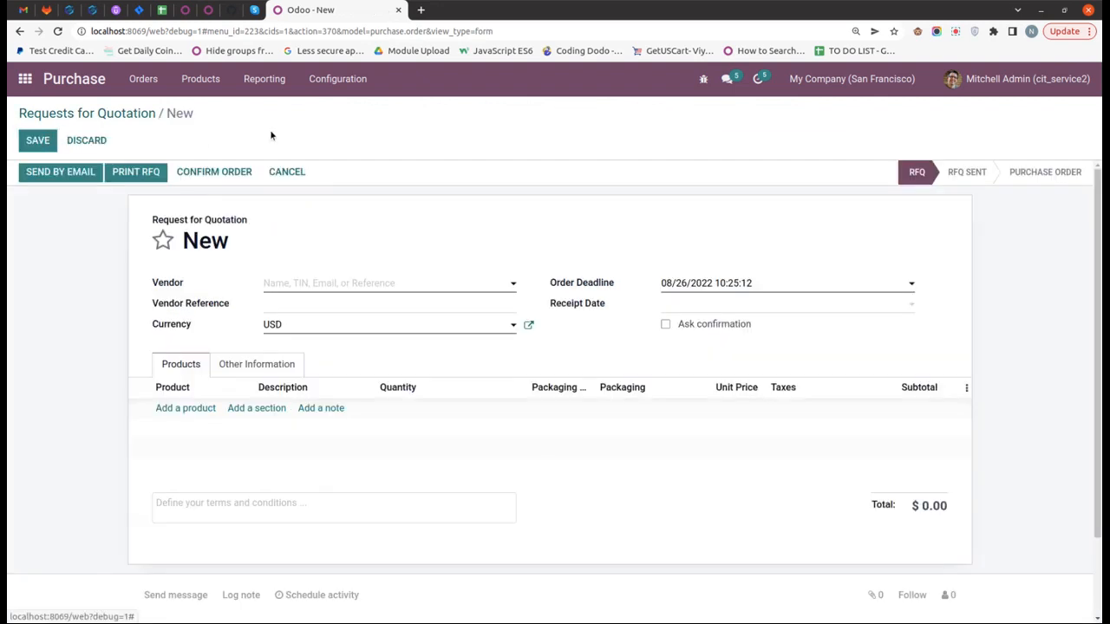
click(346, 289)
text(Test C)
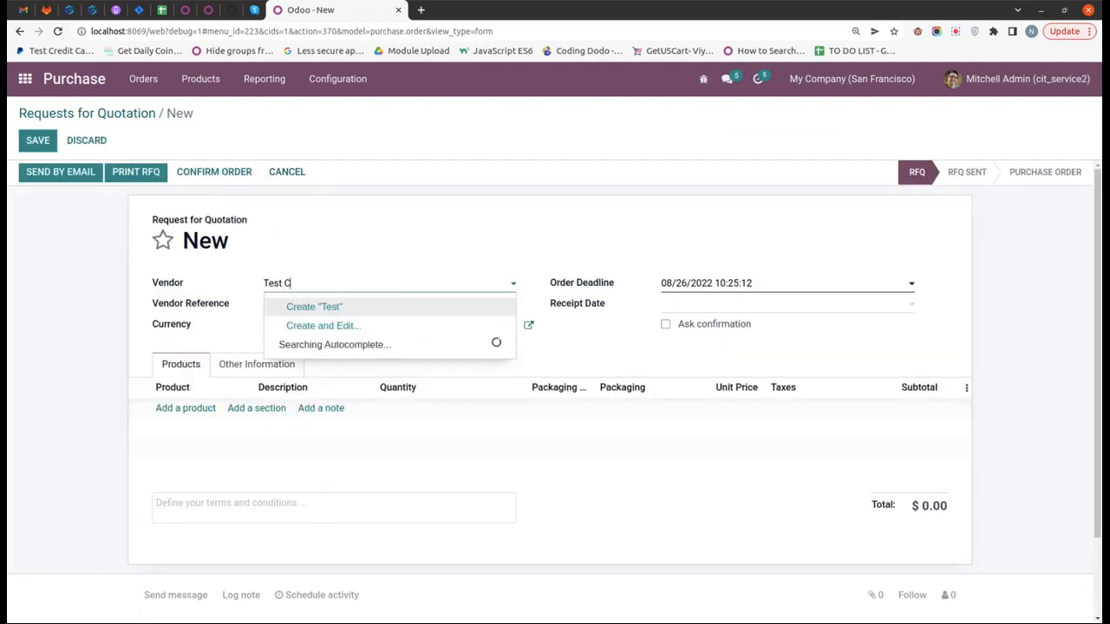
key(BackSpace)
text(Vendor)
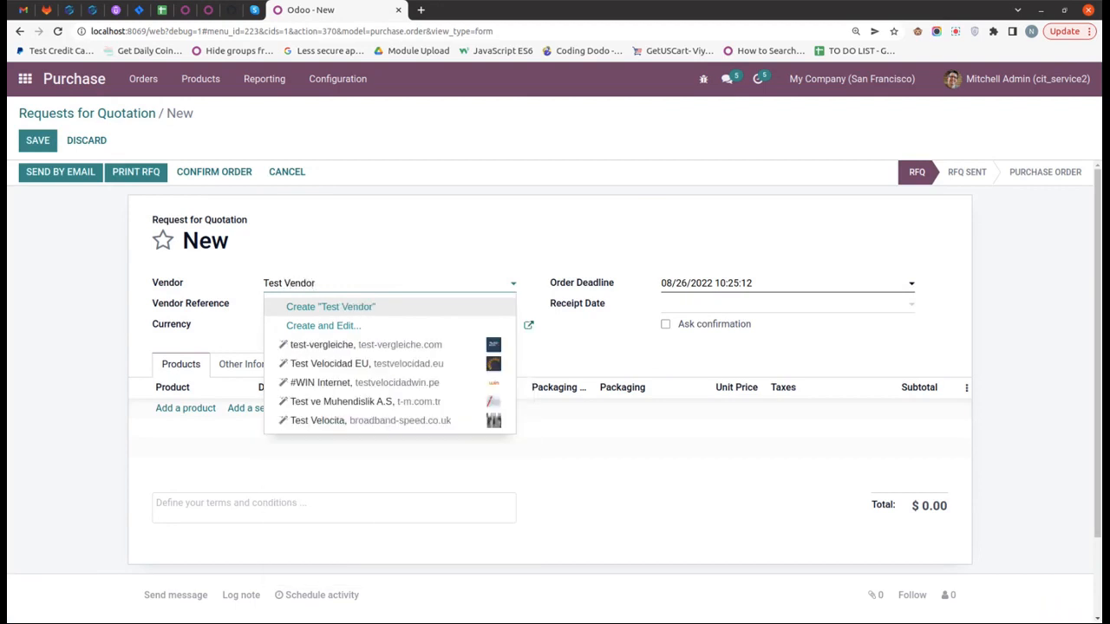
click(362, 309)
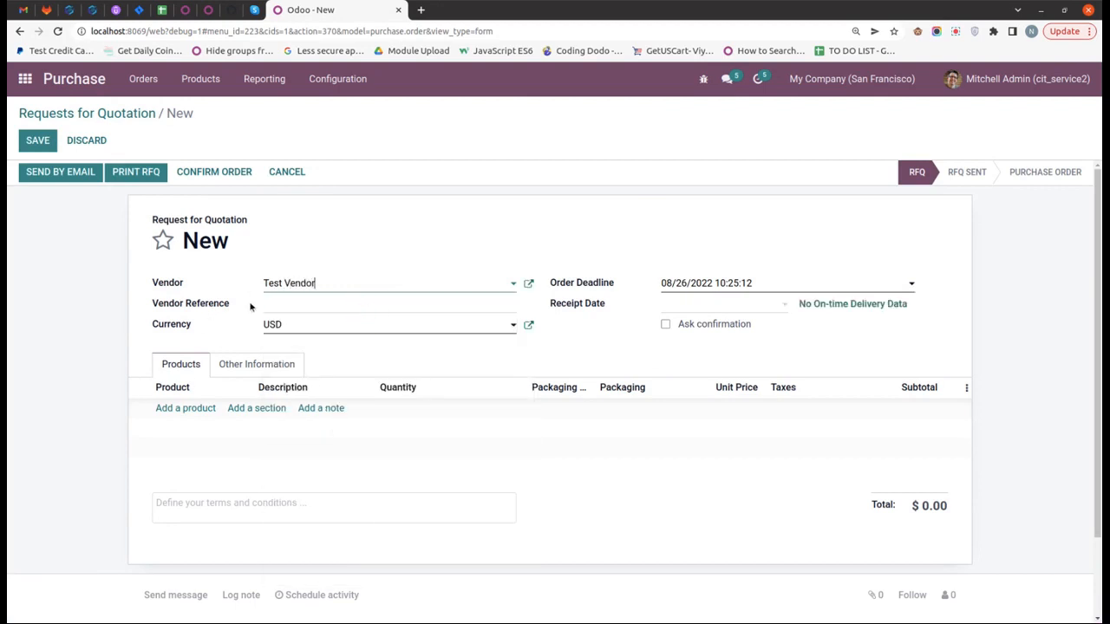
Step: Add Coca Cola as a product line on the request for quotation
click(185, 407)
text(ca)
key(Return)
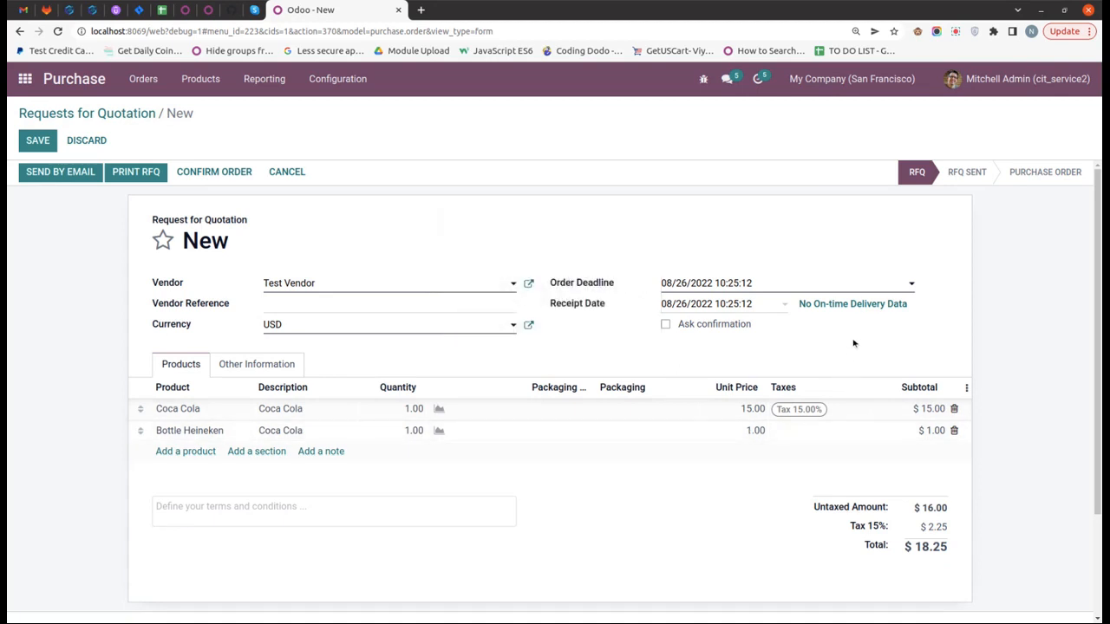
Step: Set the Coca Cola line's packaging to "Pack of 10" and its packaging quantity to 1
click(636, 408)
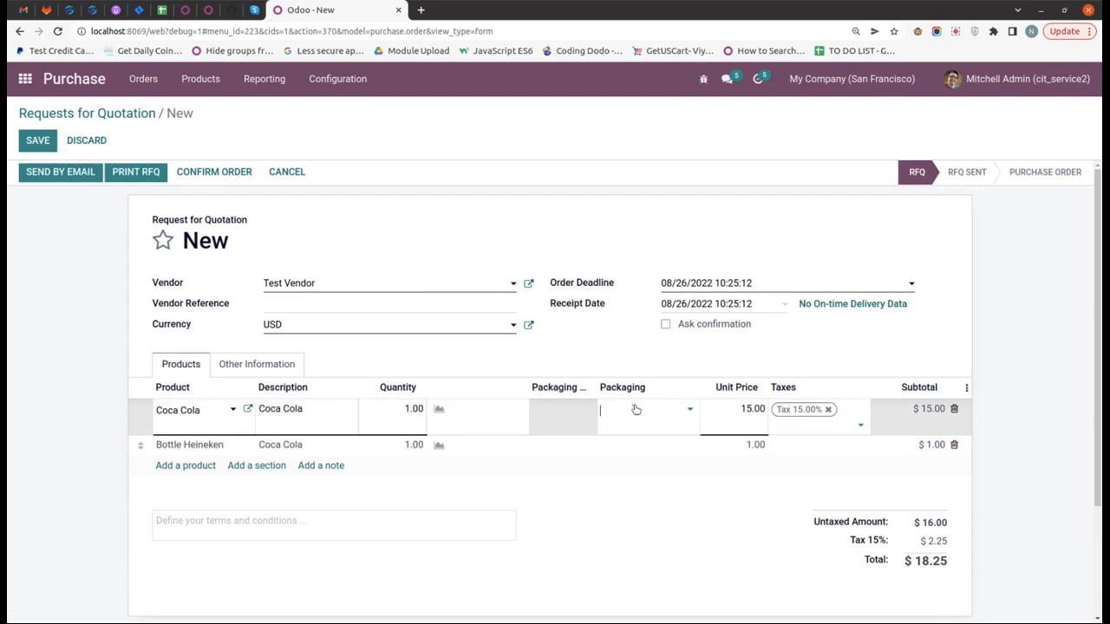
click(635, 409)
click(649, 431)
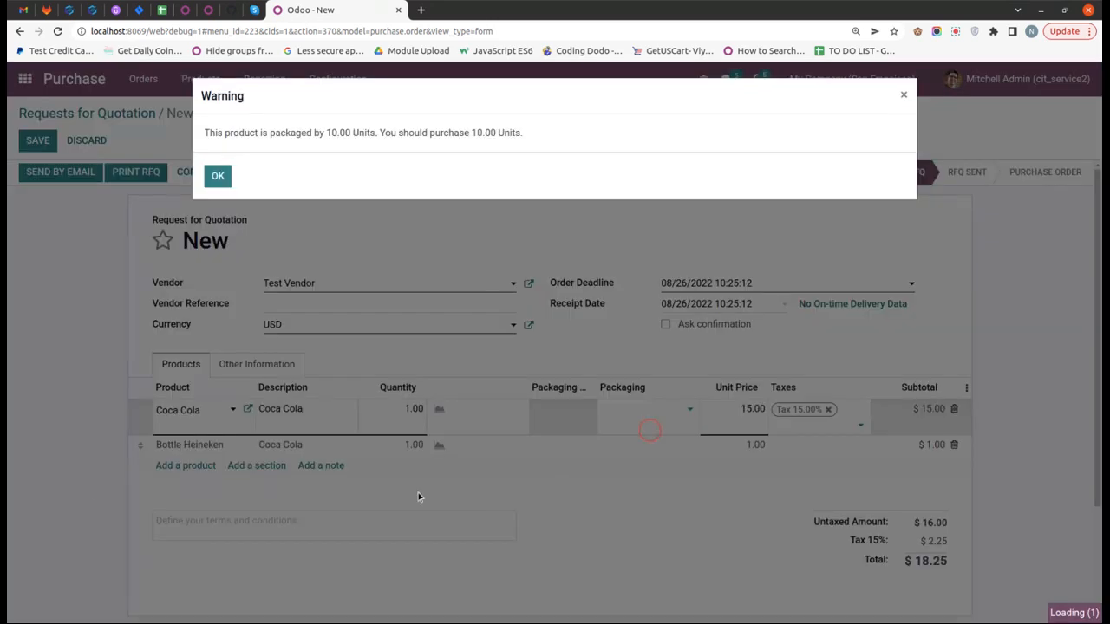
click(208, 182)
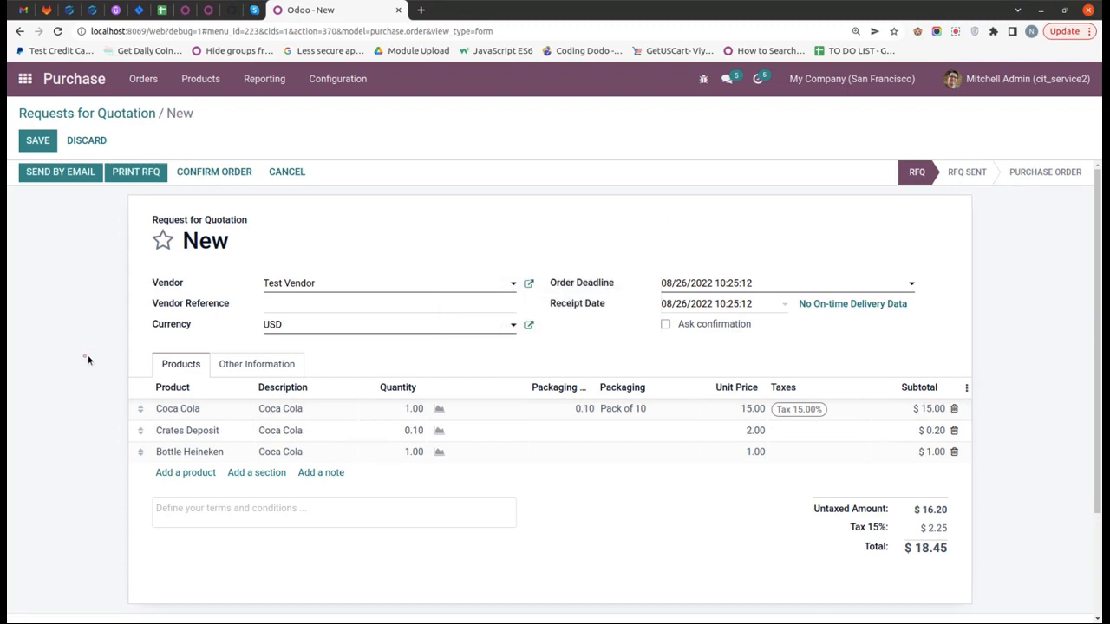
click(569, 417)
text(1)
key(Tab)
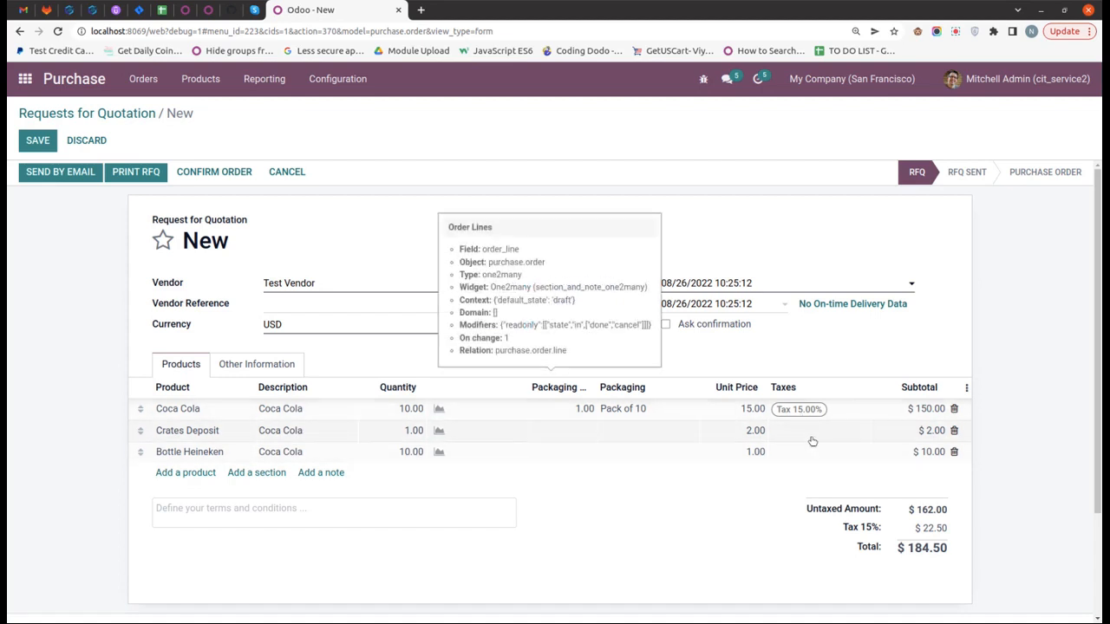
Step: Save and confirm the purchase order, and validate its receipt with the done quantities set to the full demand
click(40, 142)
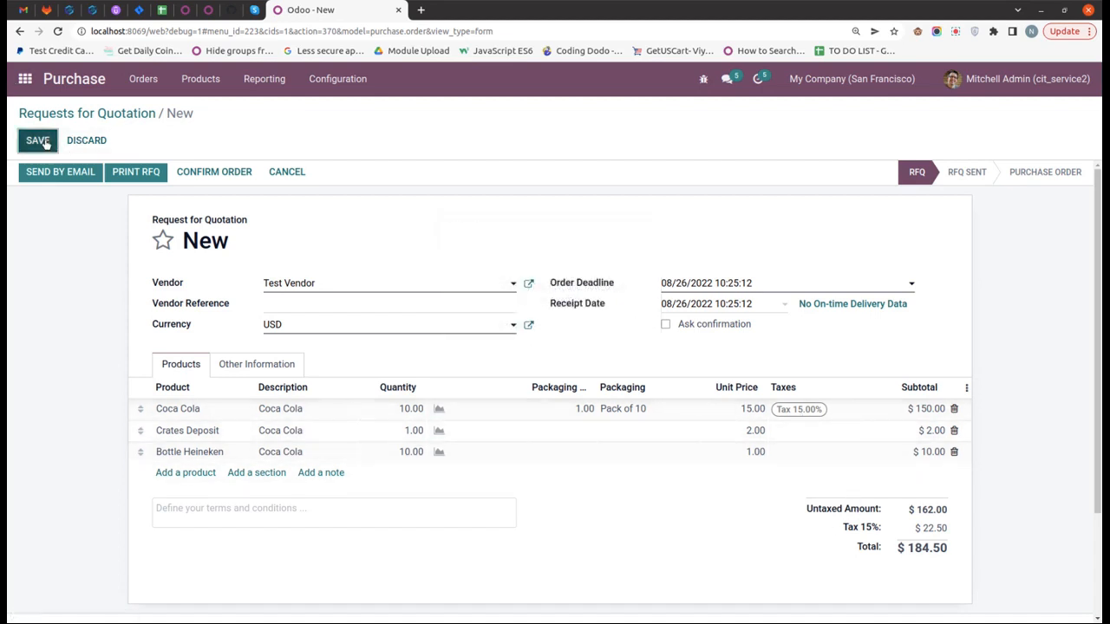
click(236, 171)
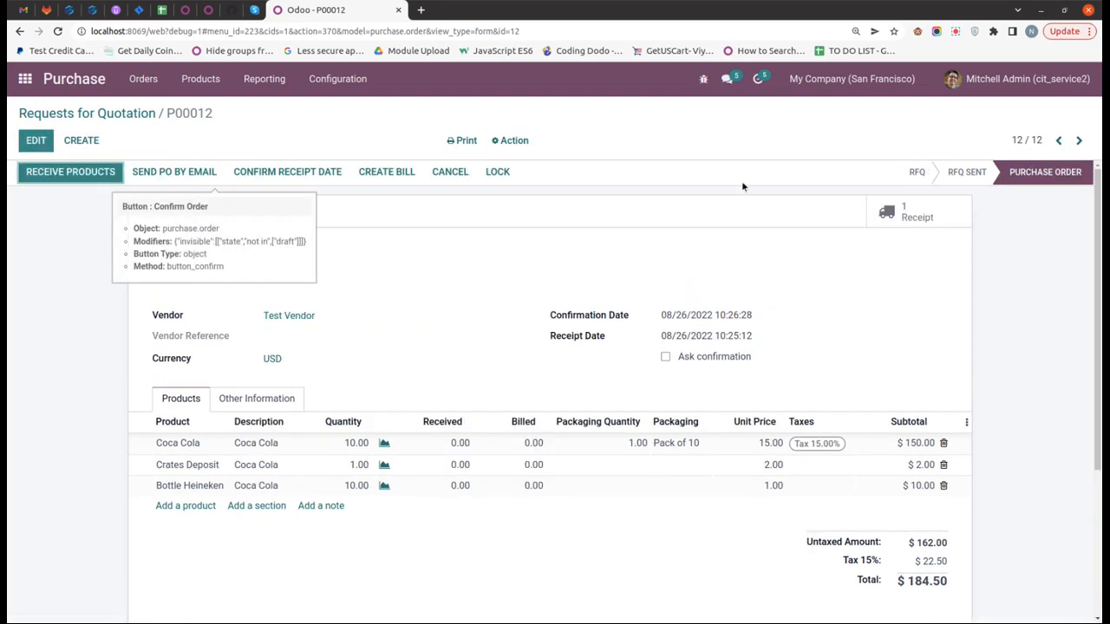
click(948, 220)
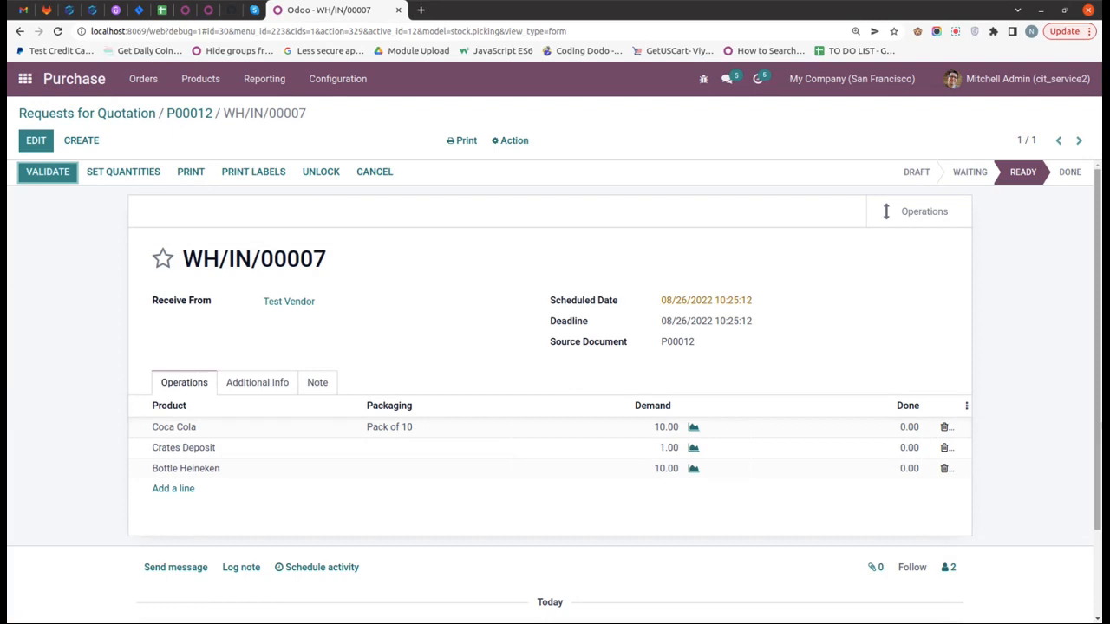
click(97, 172)
click(49, 172)
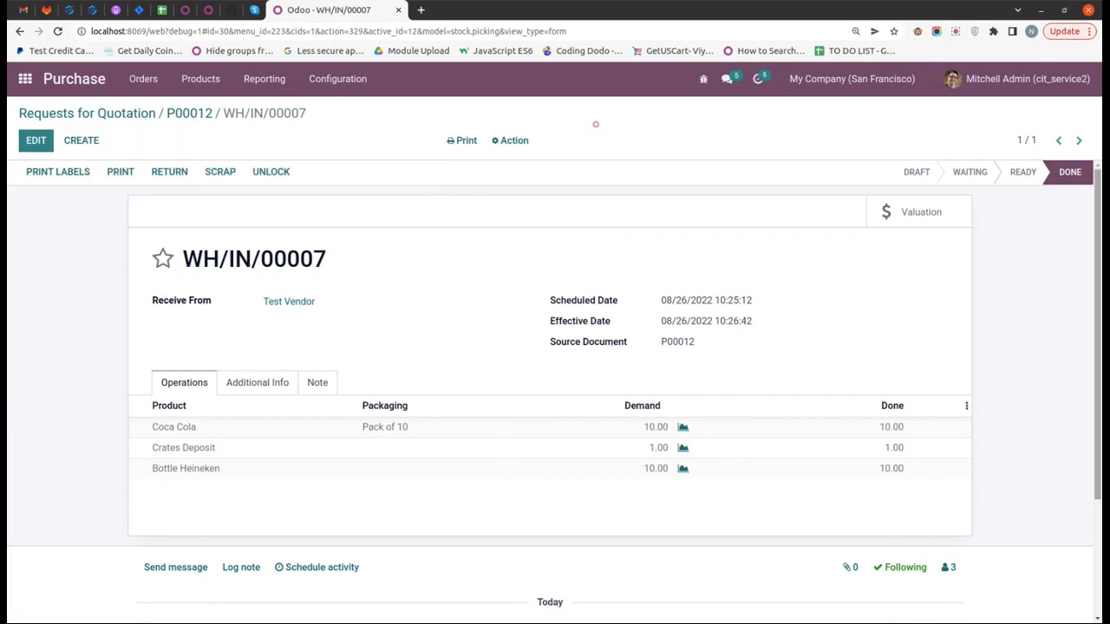
Step: Return to the purchase order, create its vendor bill and confirm the bill
click(199, 114)
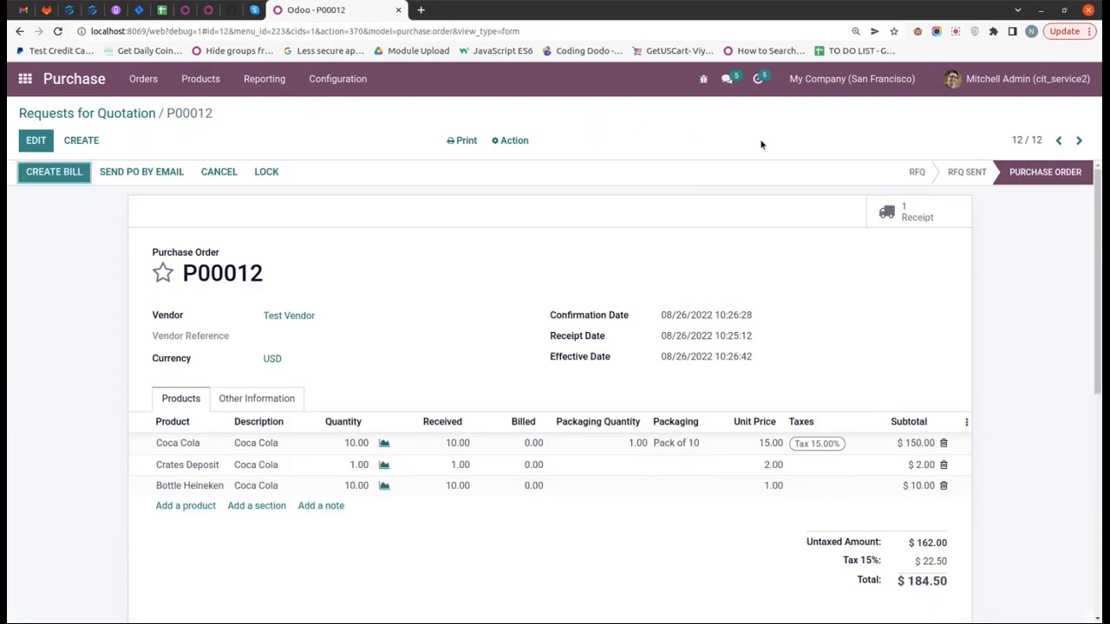
click(69, 176)
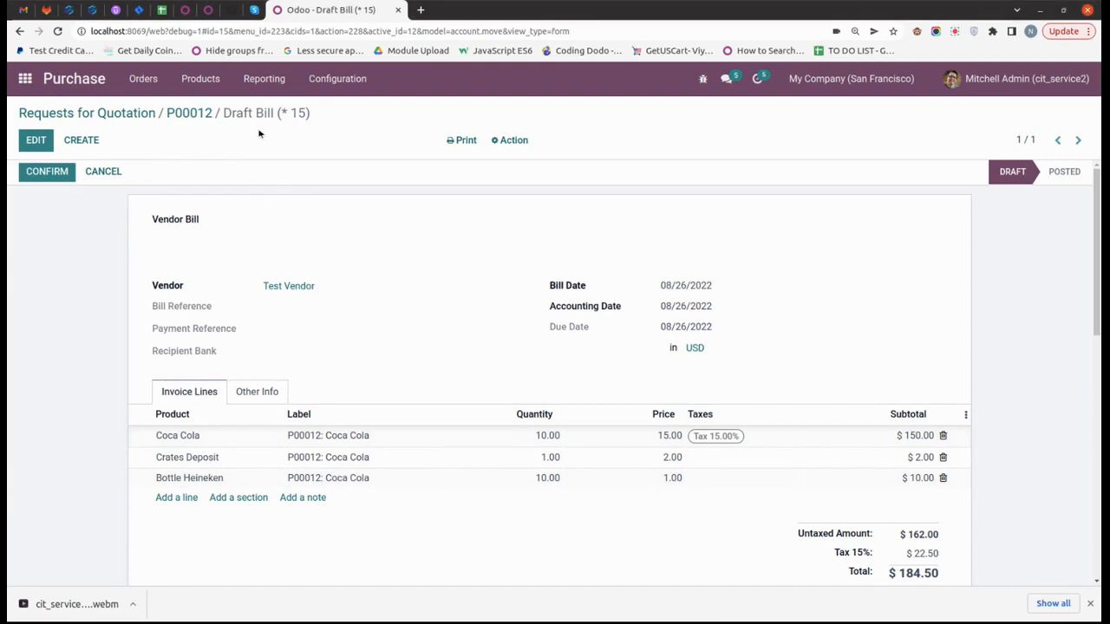
click(55, 177)
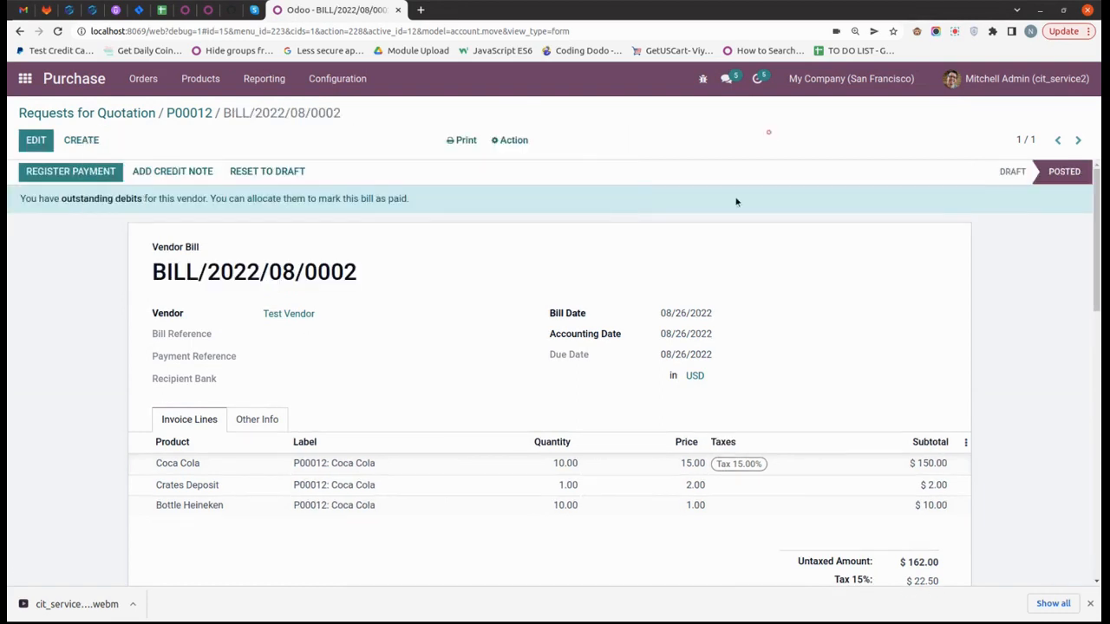
Step: Register the payment for the vendor bill with the default payment details and return to the purchase order
click(70, 173)
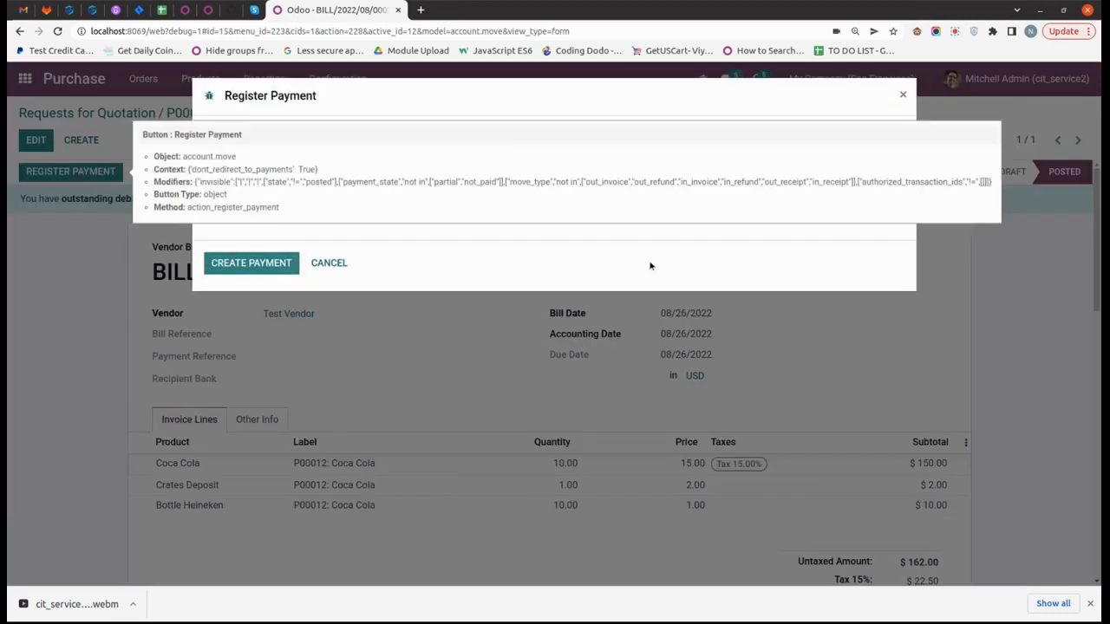
click(260, 265)
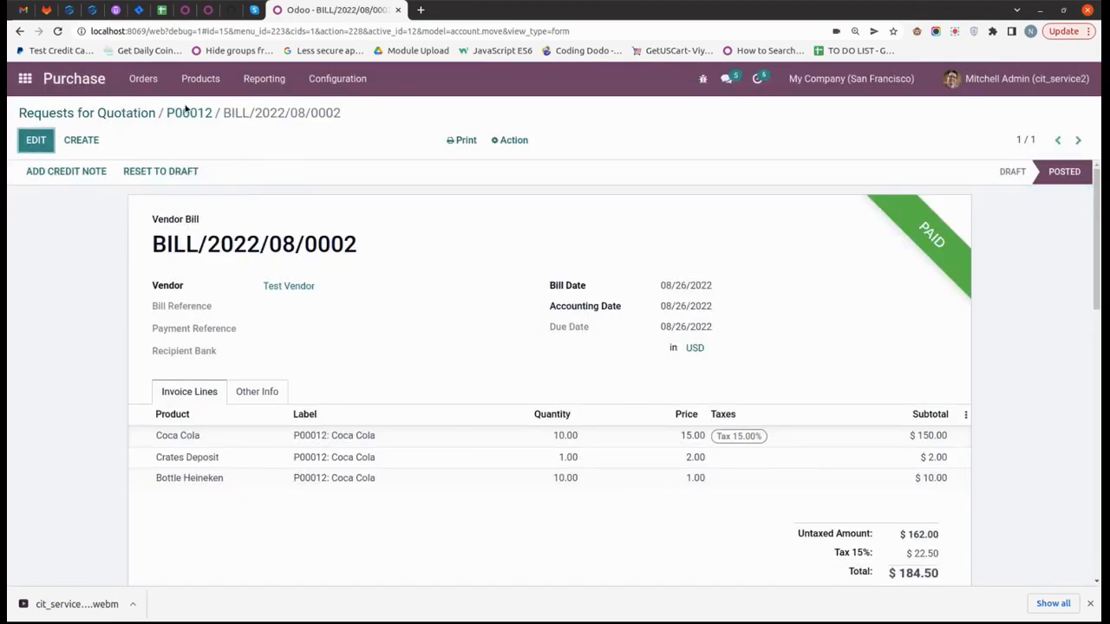
click(190, 114)
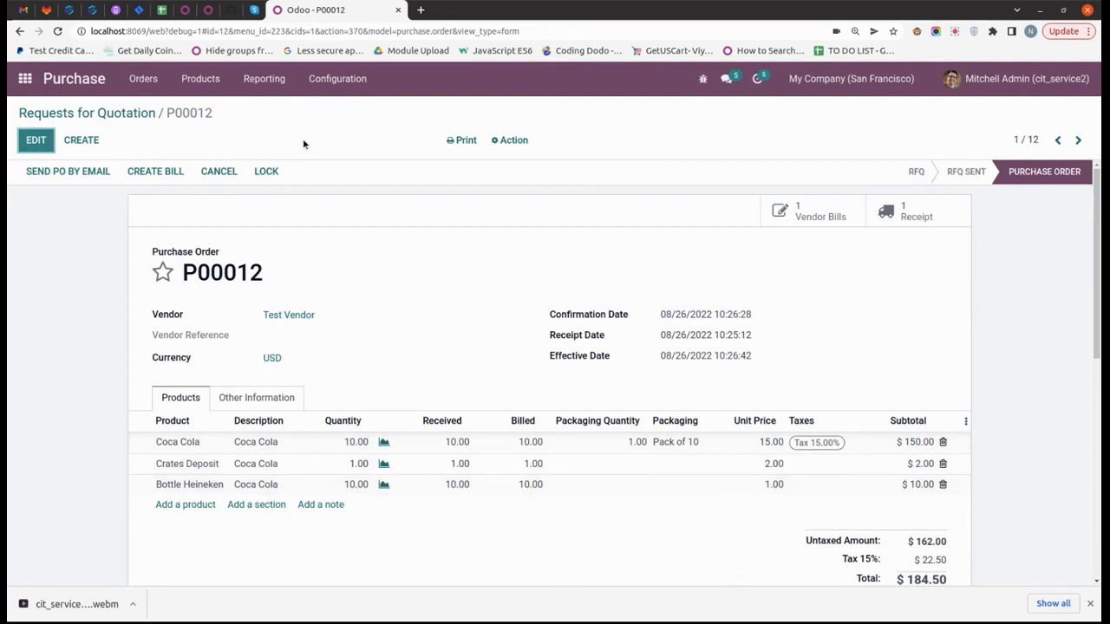
Step: Switch to the Sales app and start a new quotation for the customer "Test Customer"
click(25, 79)
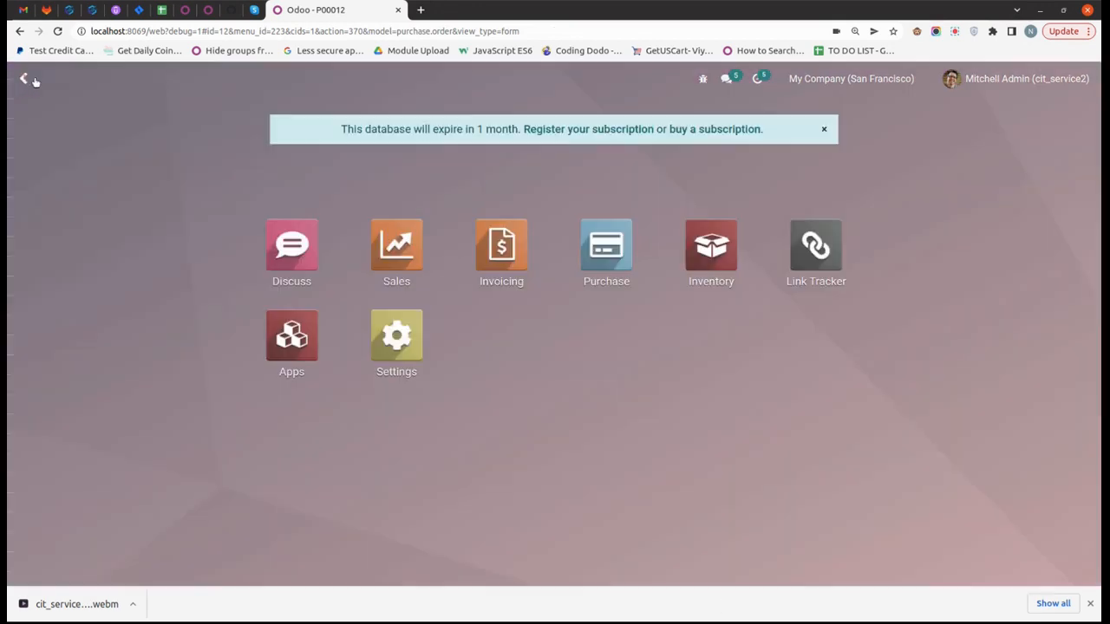
click(395, 243)
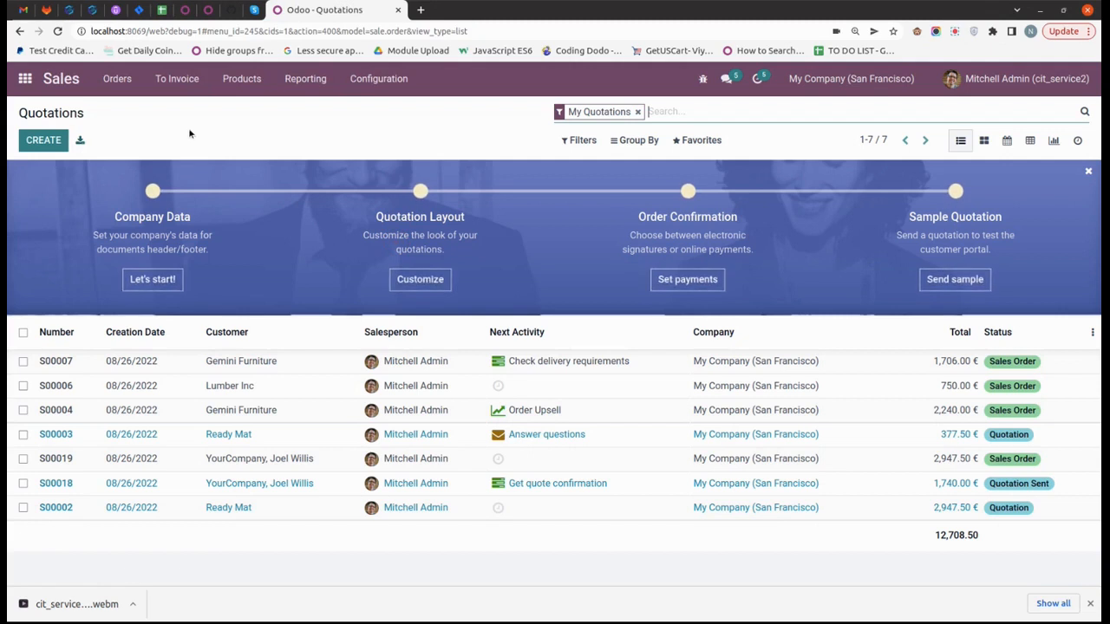
click(45, 142)
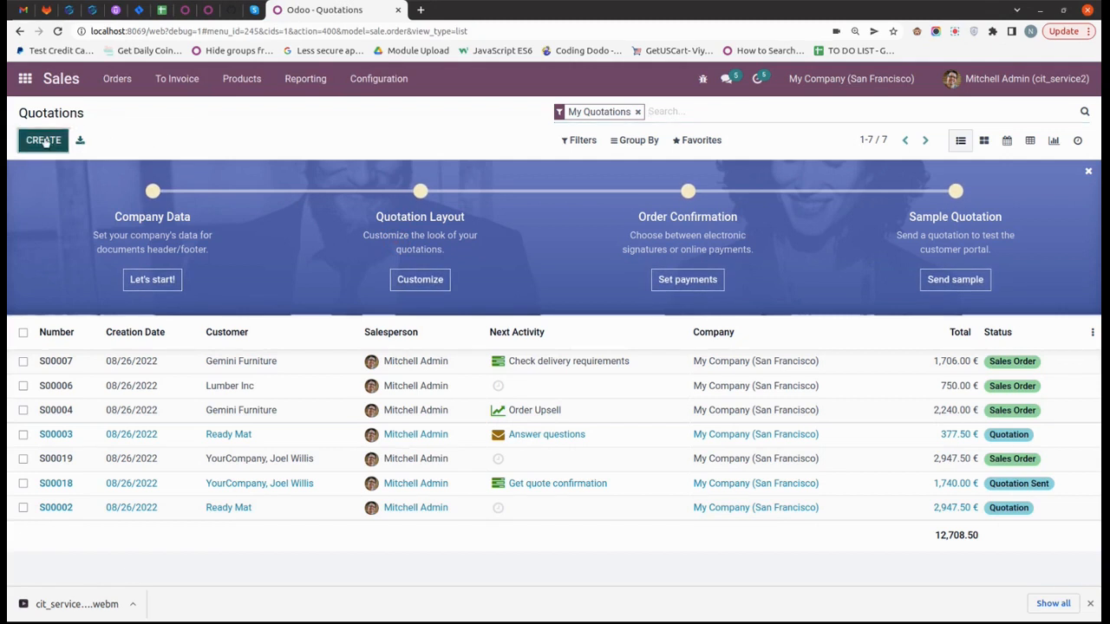
click(315, 300)
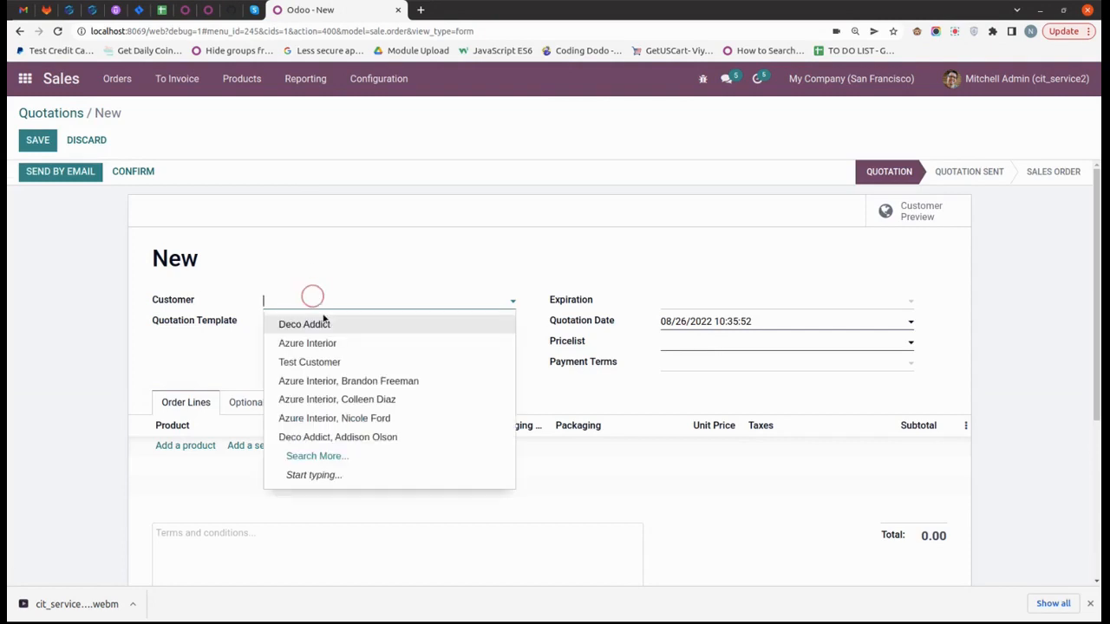
text(Test)
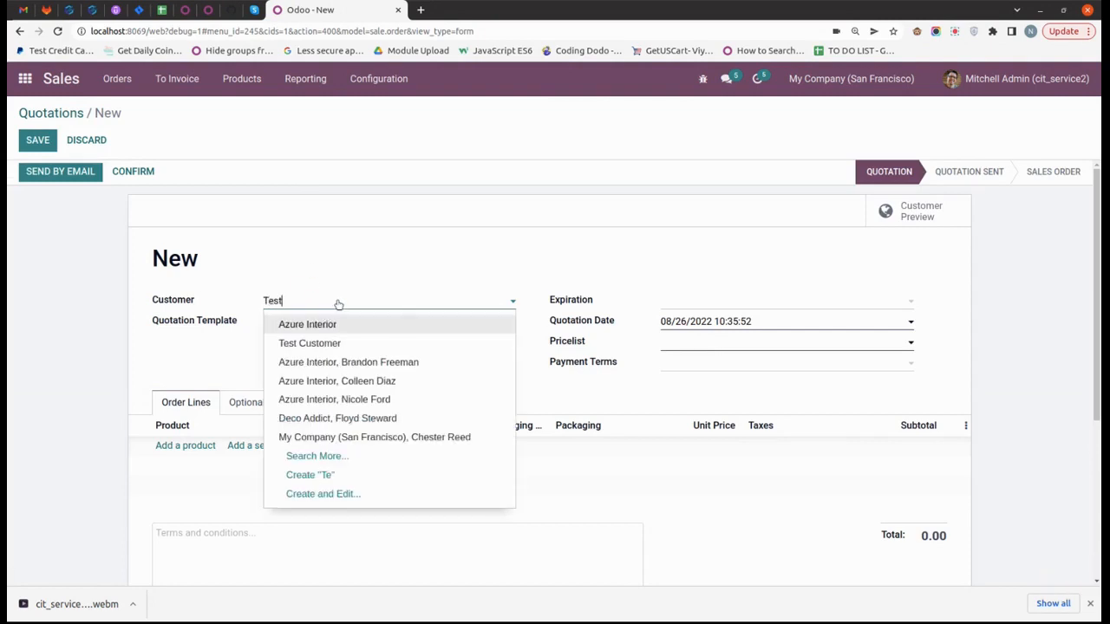
click(345, 321)
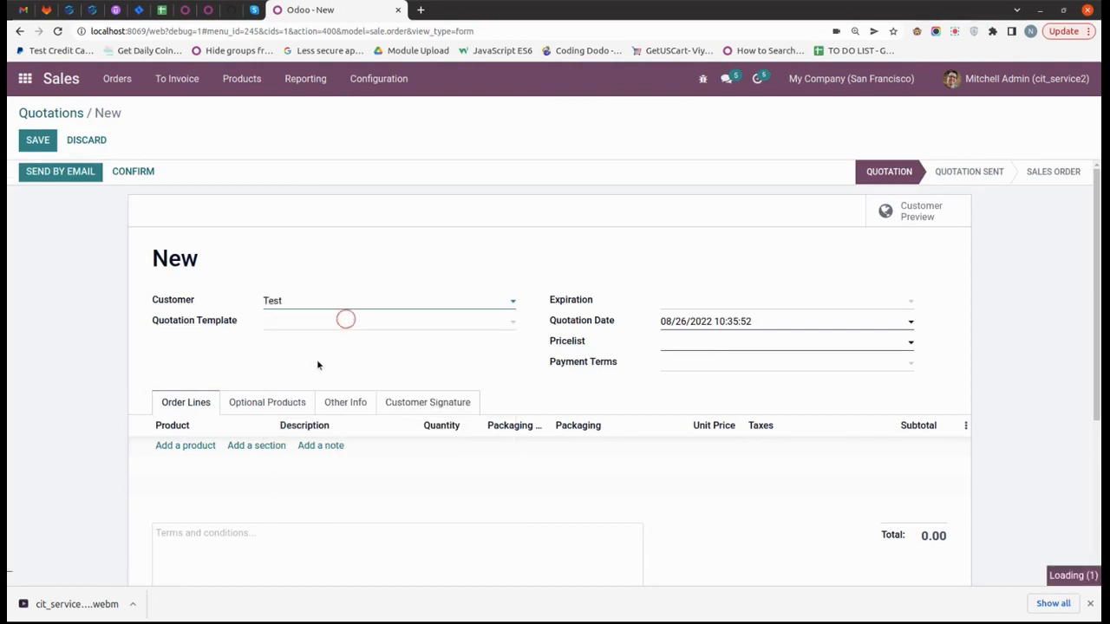
Step: Add Coca Cola as an order line on the quotation with a quantity of 4
click(202, 447)
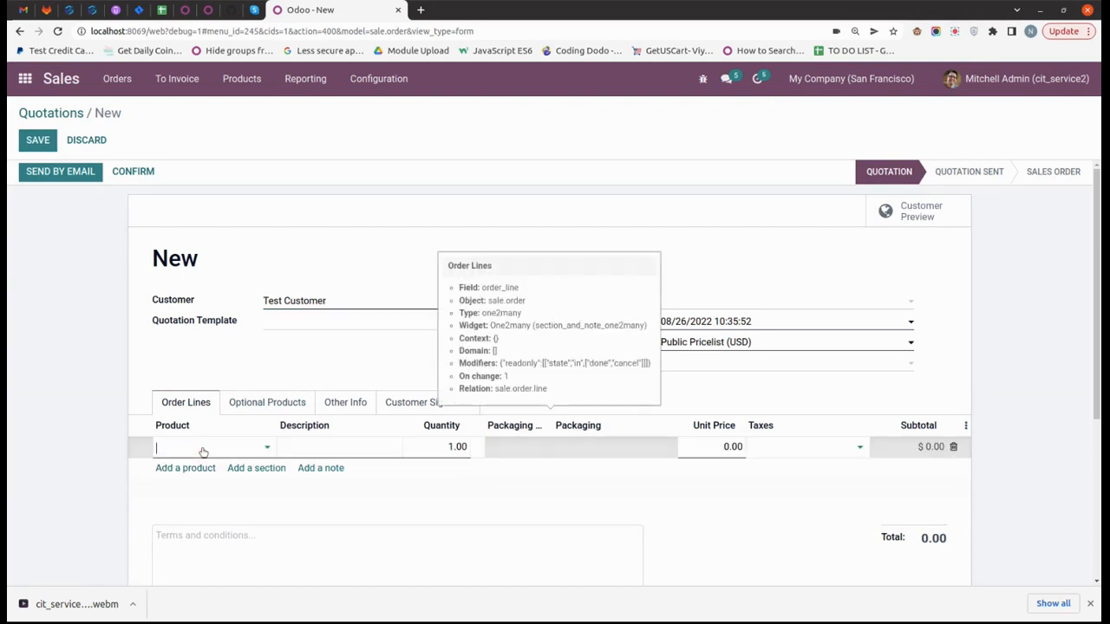
text(coca)
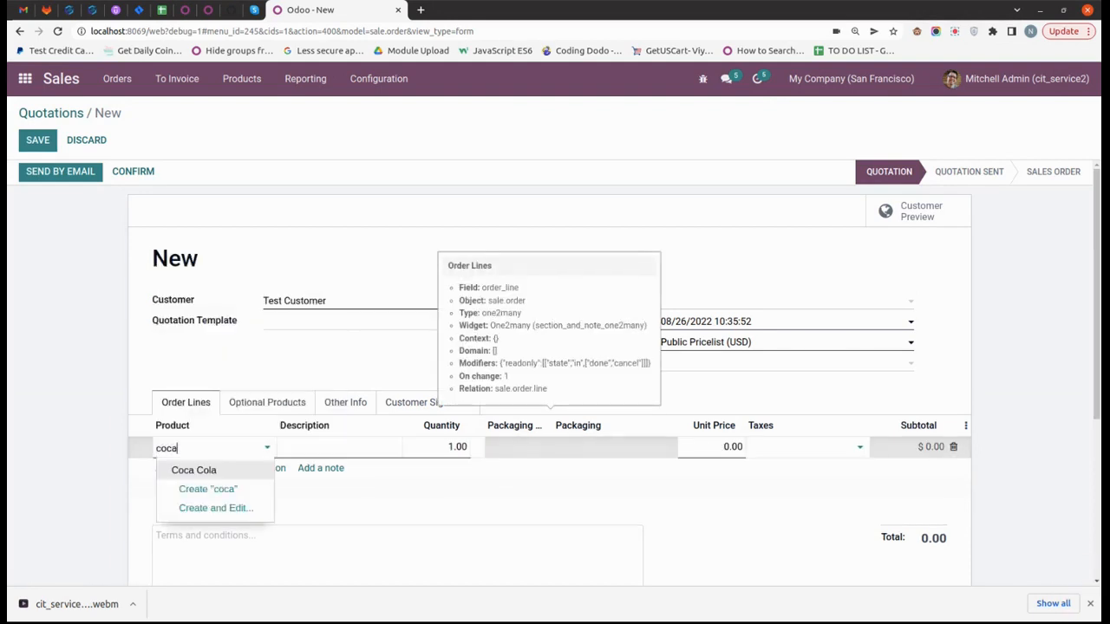
click(217, 470)
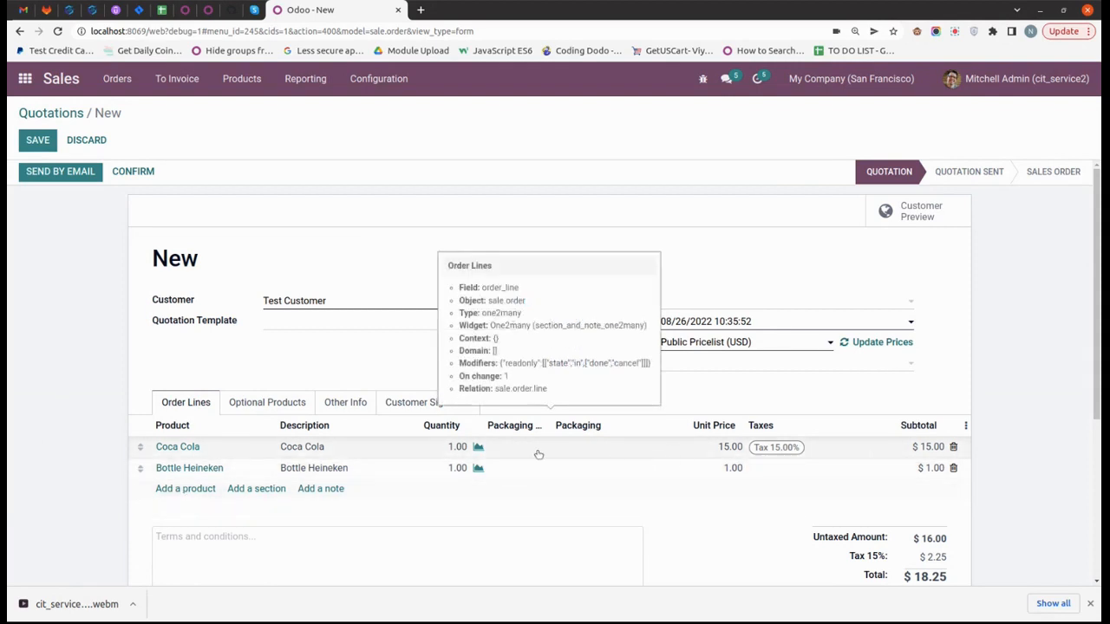
click(463, 451)
text(4)
click(129, 182)
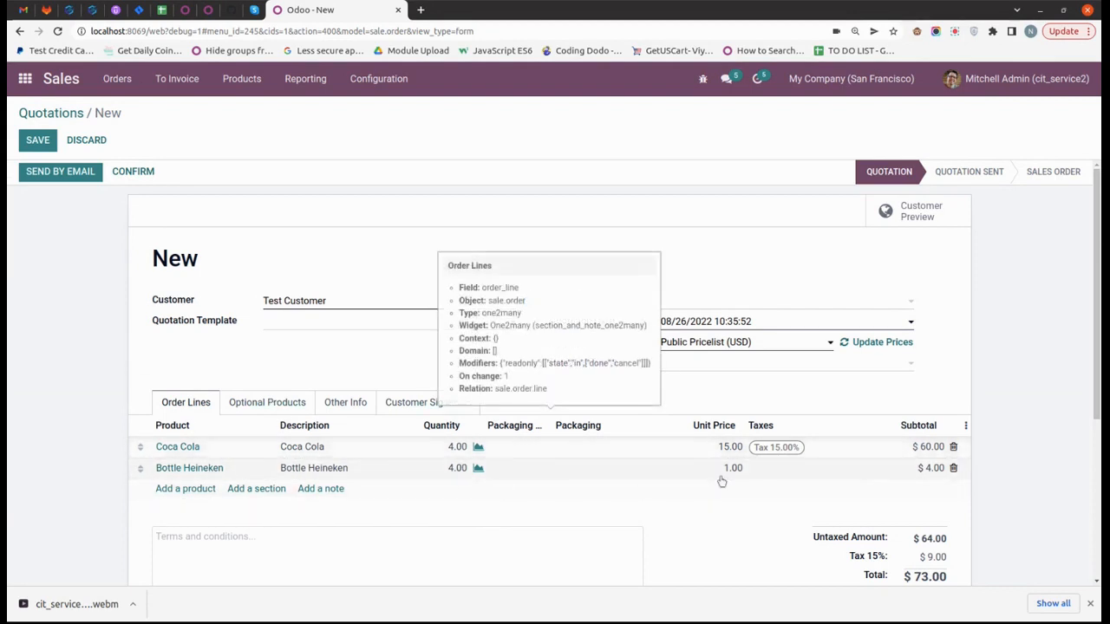
Step: Save and confirm the quotation, and validate its delivery before returning to the sales order
click(24, 147)
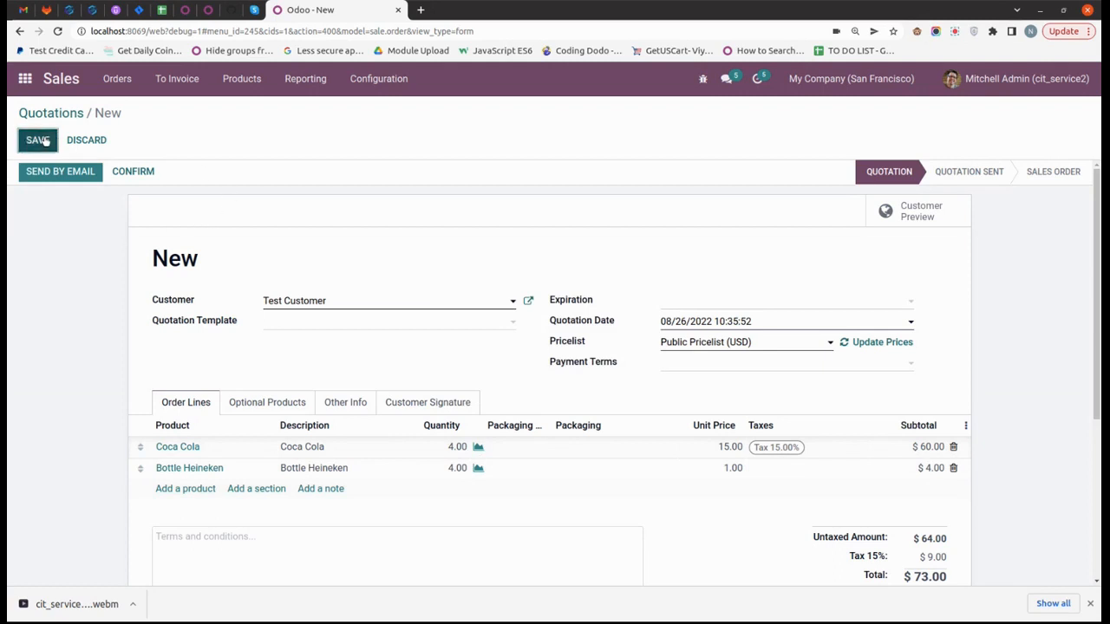
click(159, 170)
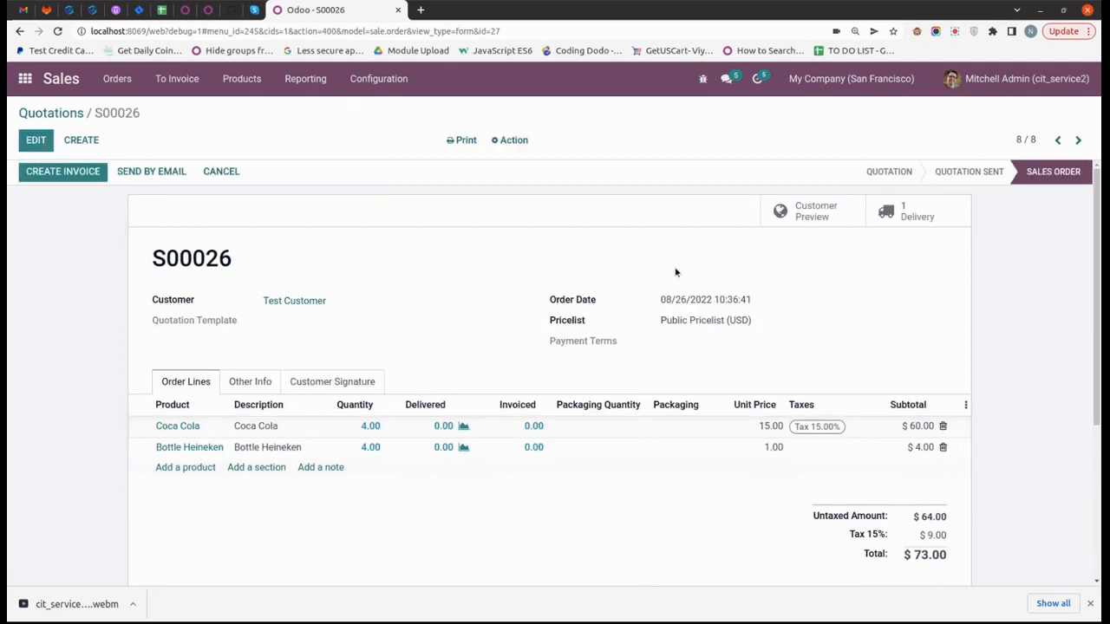
click(939, 223)
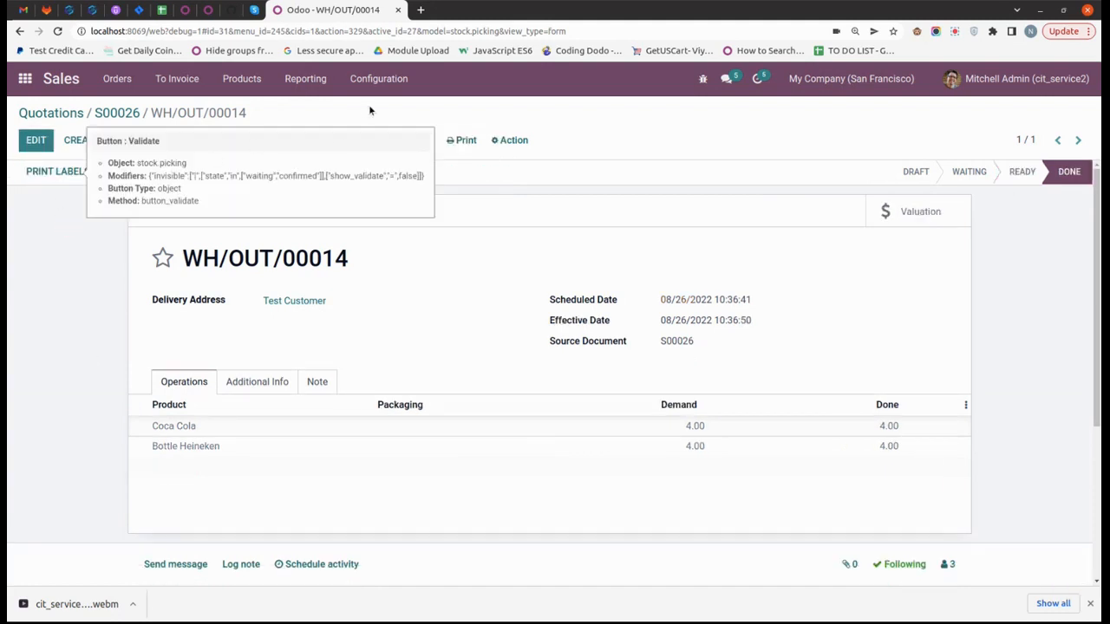
click(109, 114)
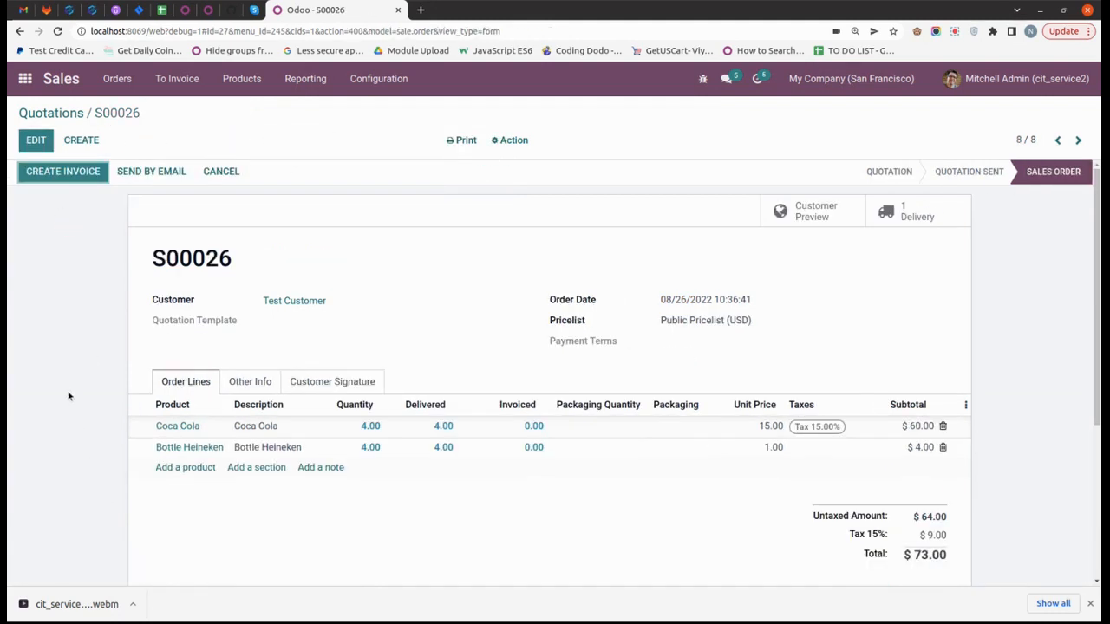
Step: Create a regular invoice for the sales order and confirm it
click(62, 171)
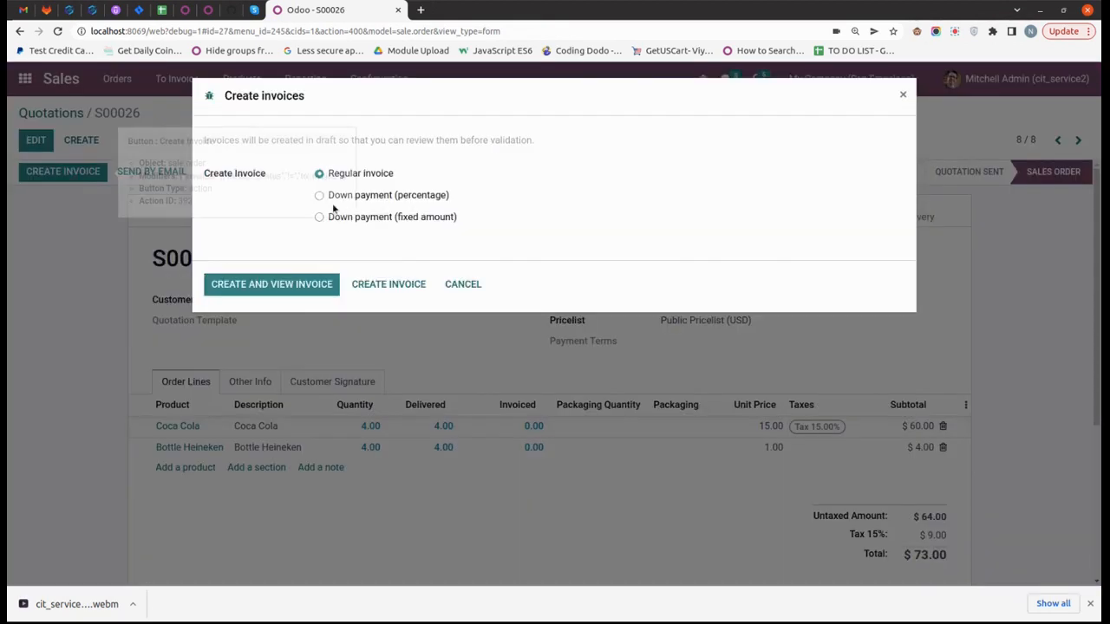
click(306, 291)
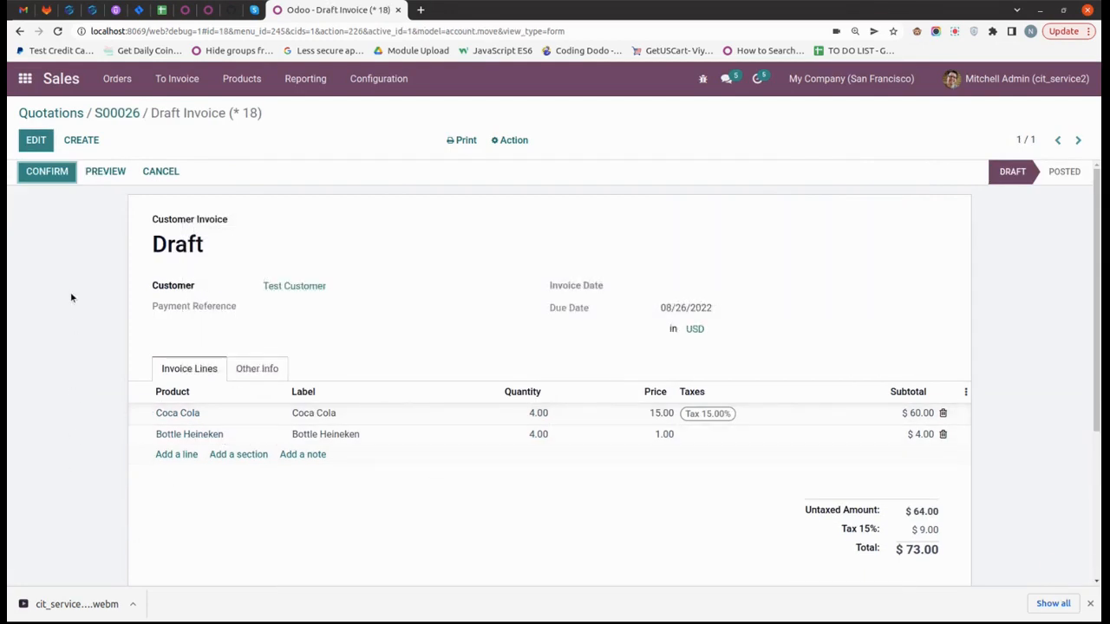
click(46, 172)
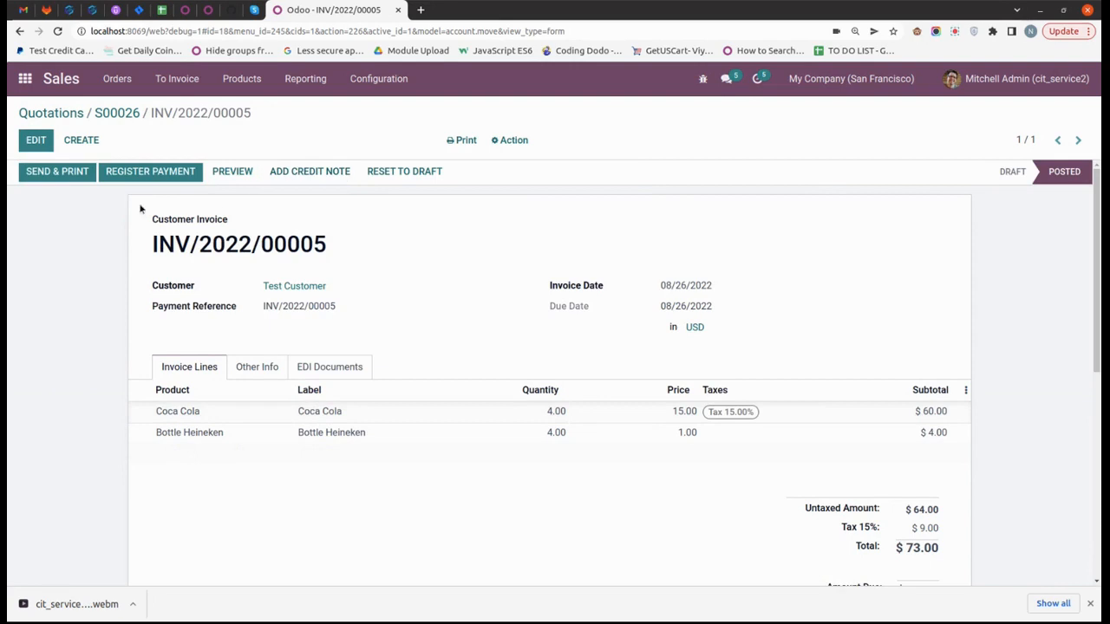
Step: Register the payment for the customer invoice with the default payment details and return to the sales order
click(157, 175)
click(247, 251)
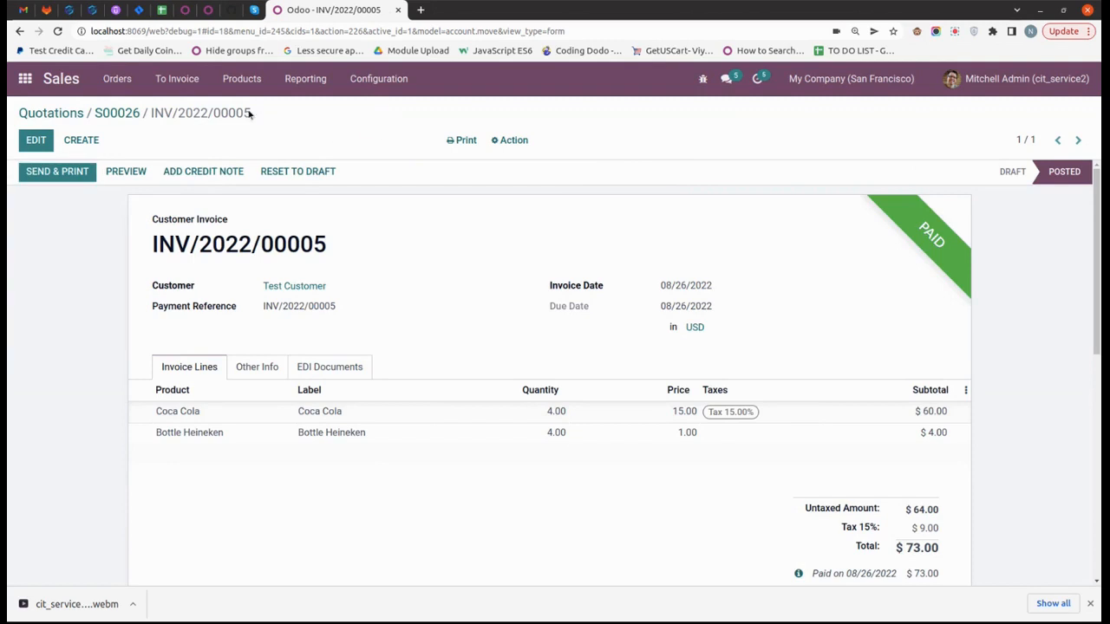
click(117, 113)
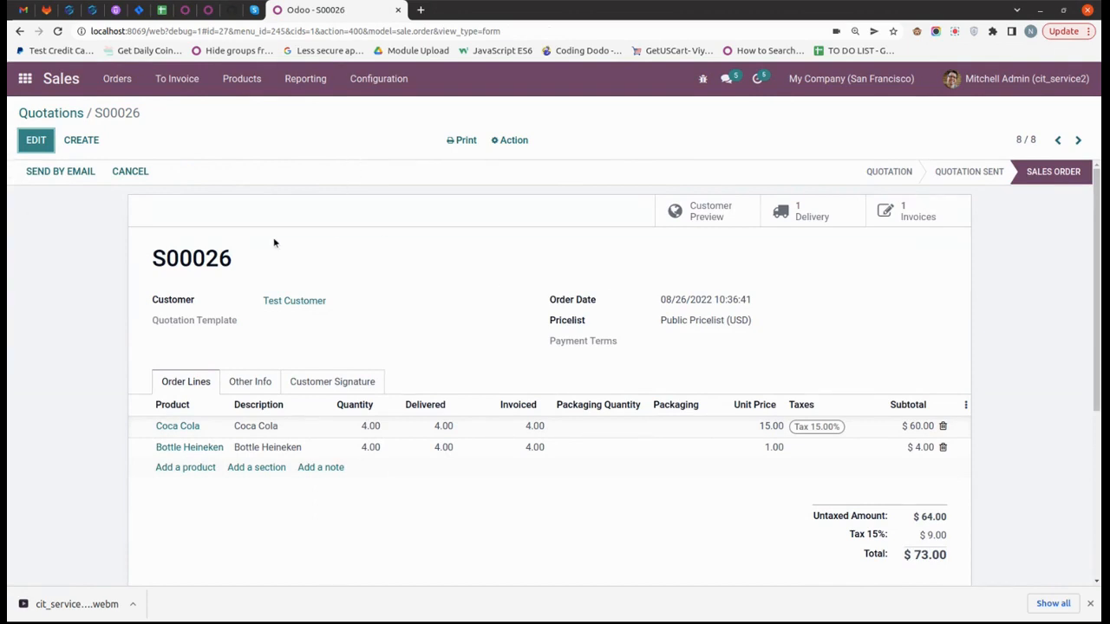
Step: Return only Bottle Heineken from the sales order's delivery with a credit note in the Customer Invoices journal, and go back to the order
click(819, 215)
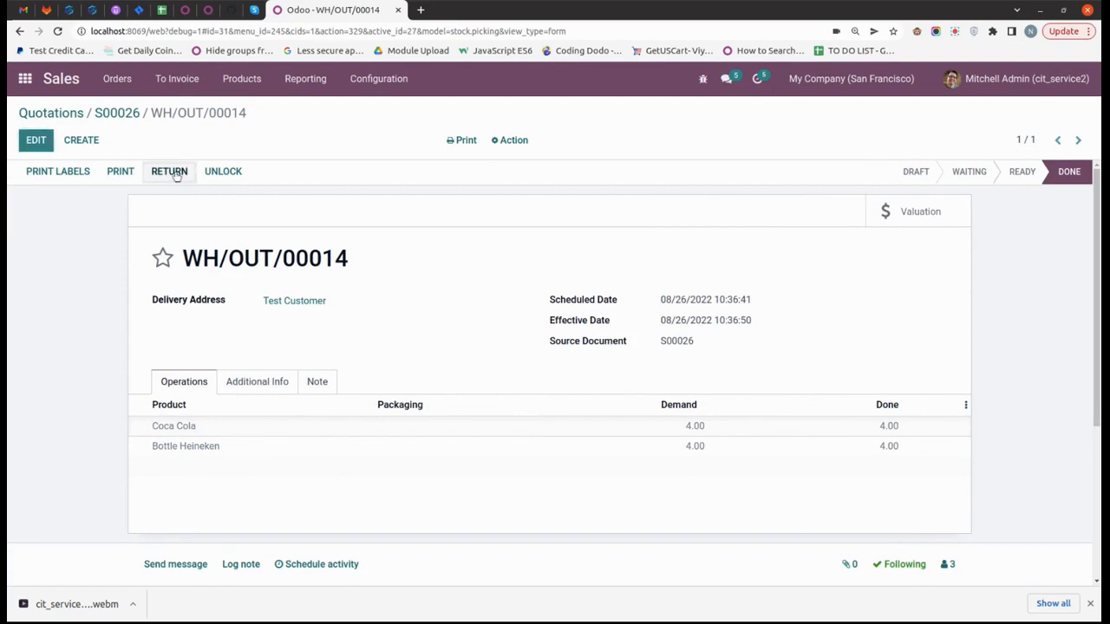
click(170, 171)
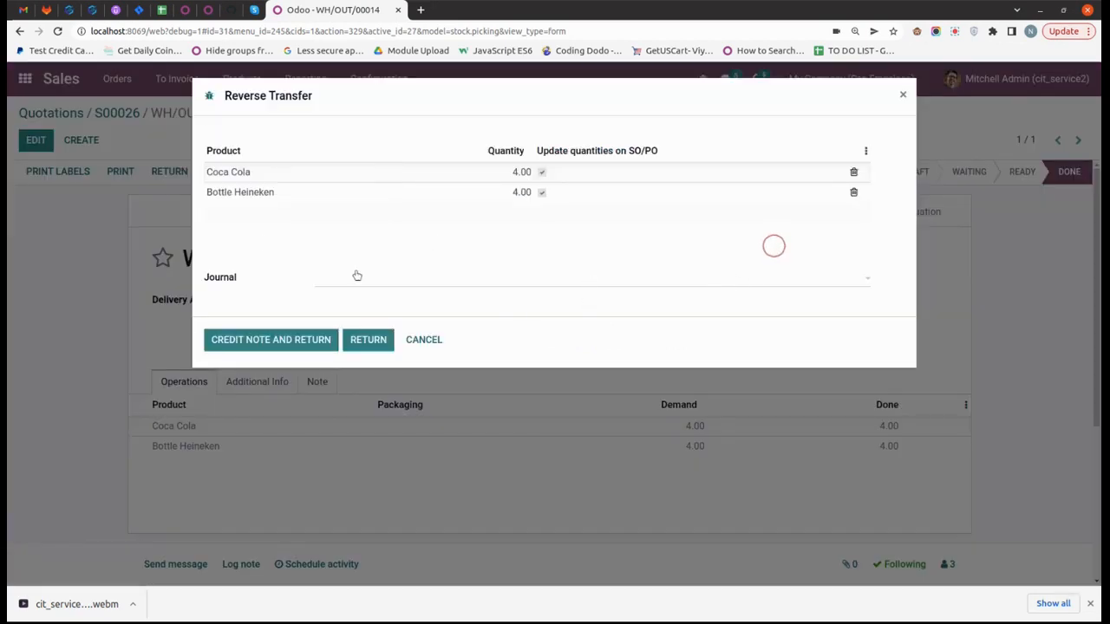
click(853, 173)
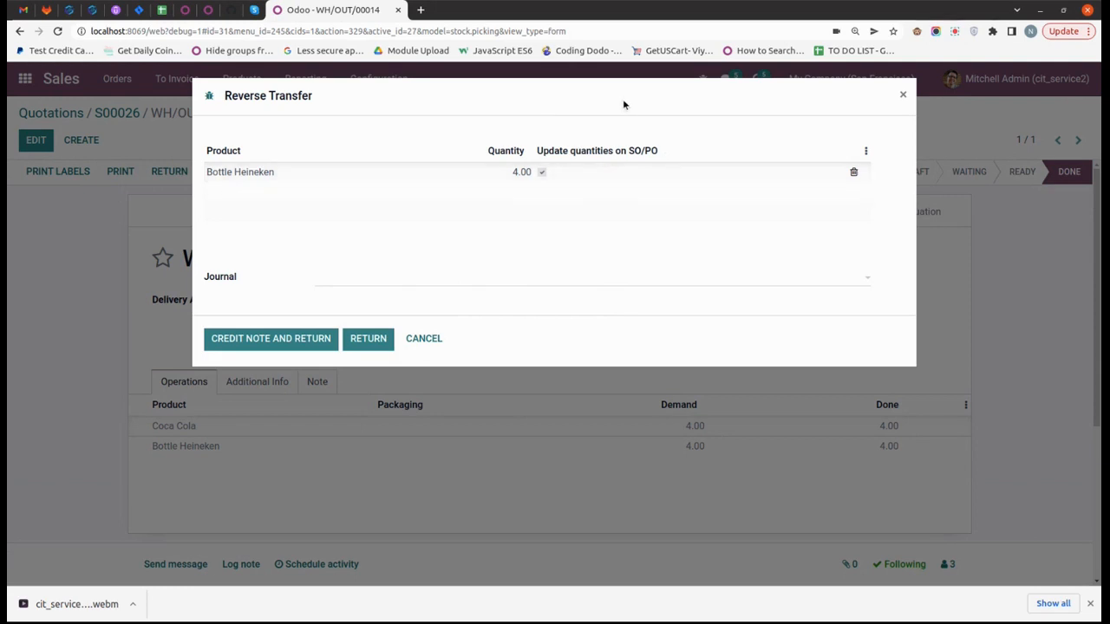
click(428, 281)
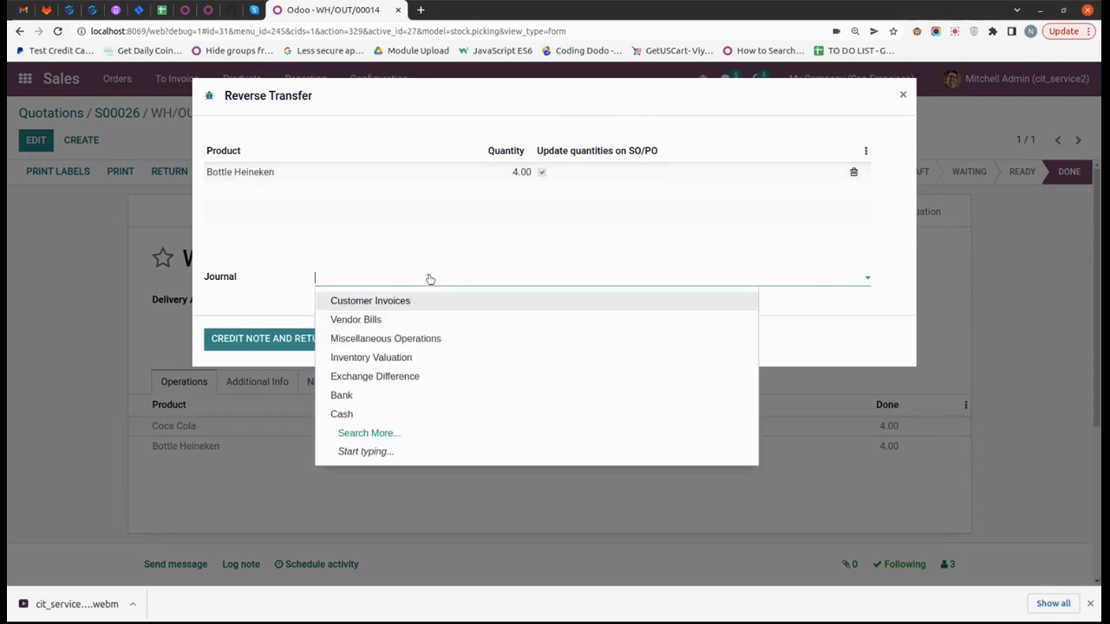
click(351, 300)
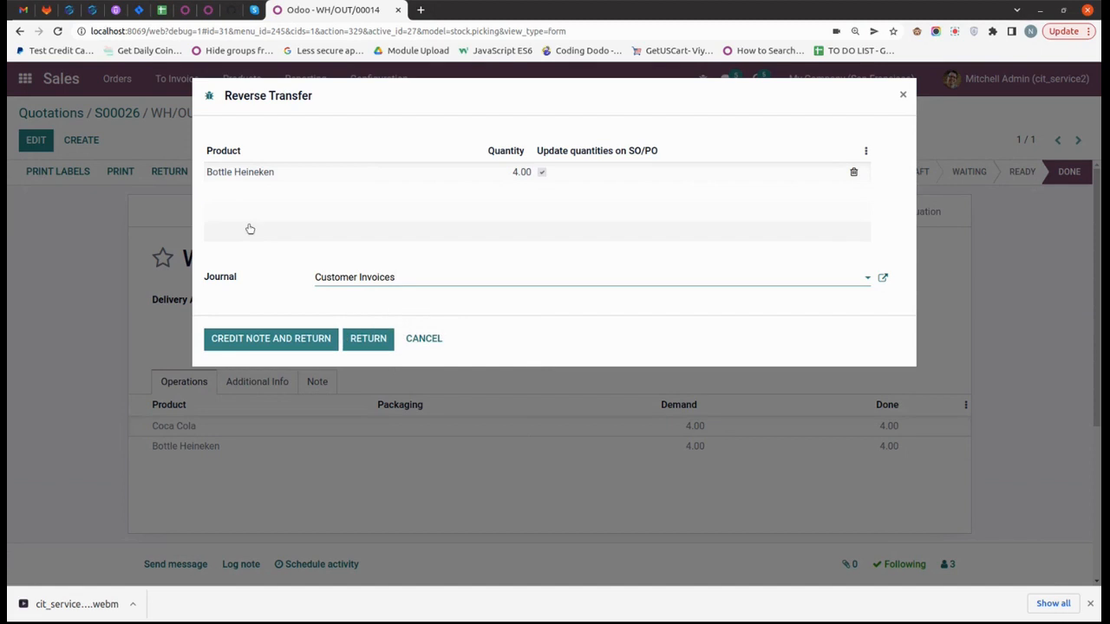
click(262, 338)
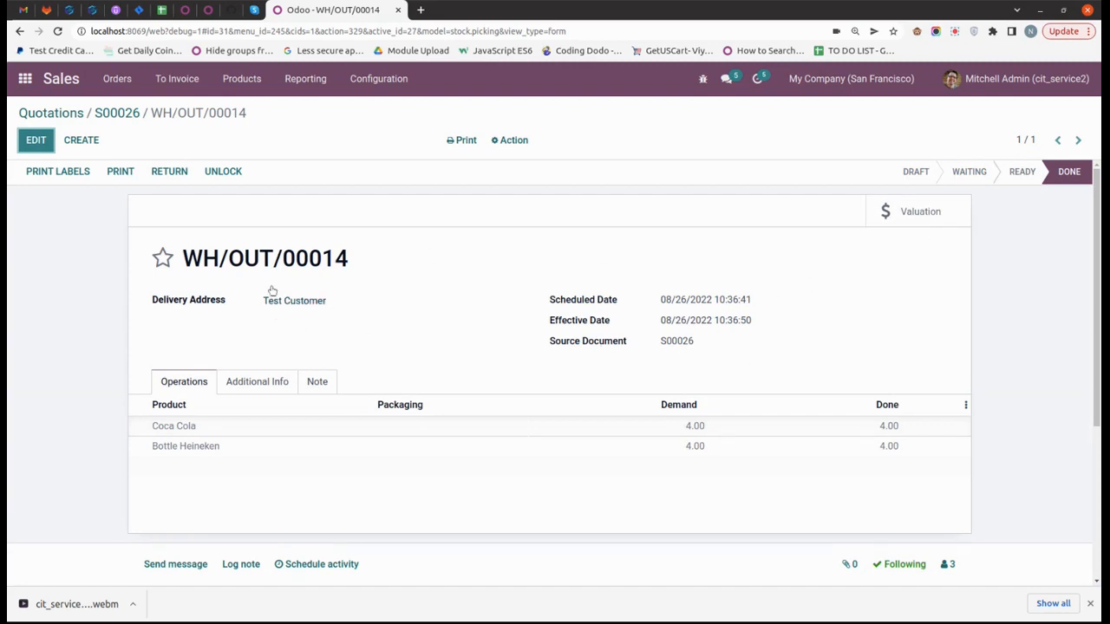
click(118, 114)
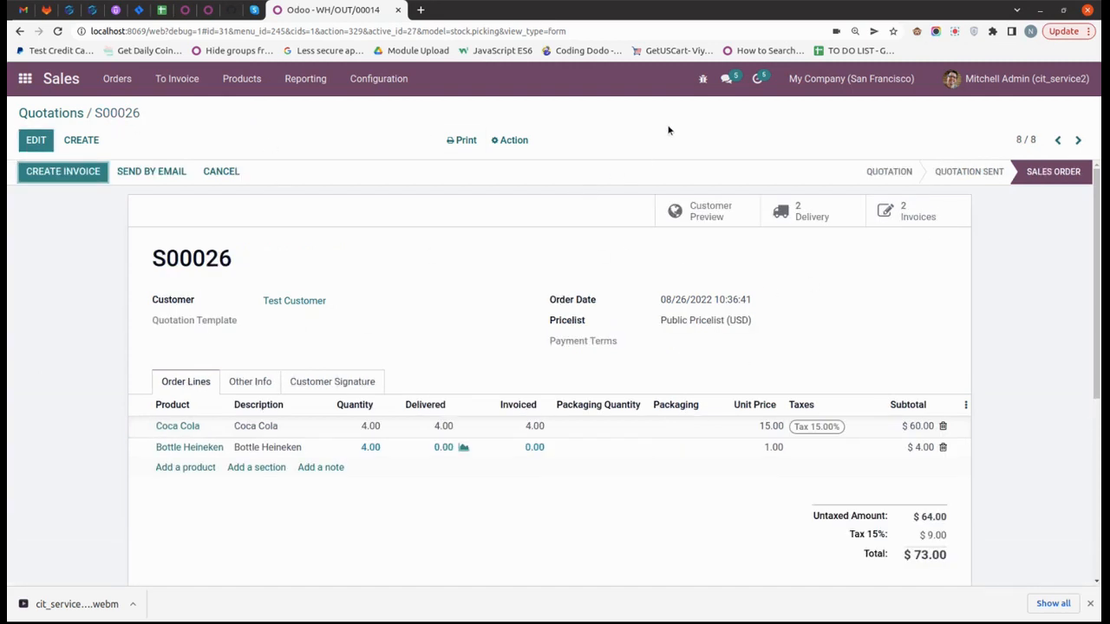
Step: Examine the return transfer and the customer credit note linked to the sales order, and return to the order
click(802, 217)
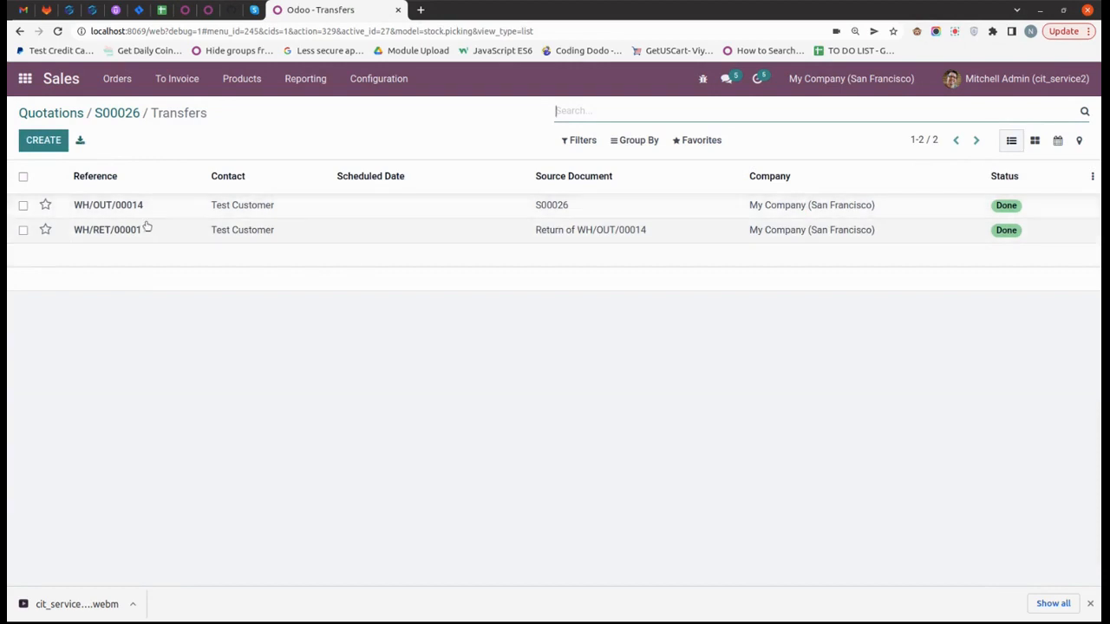
click(24, 230)
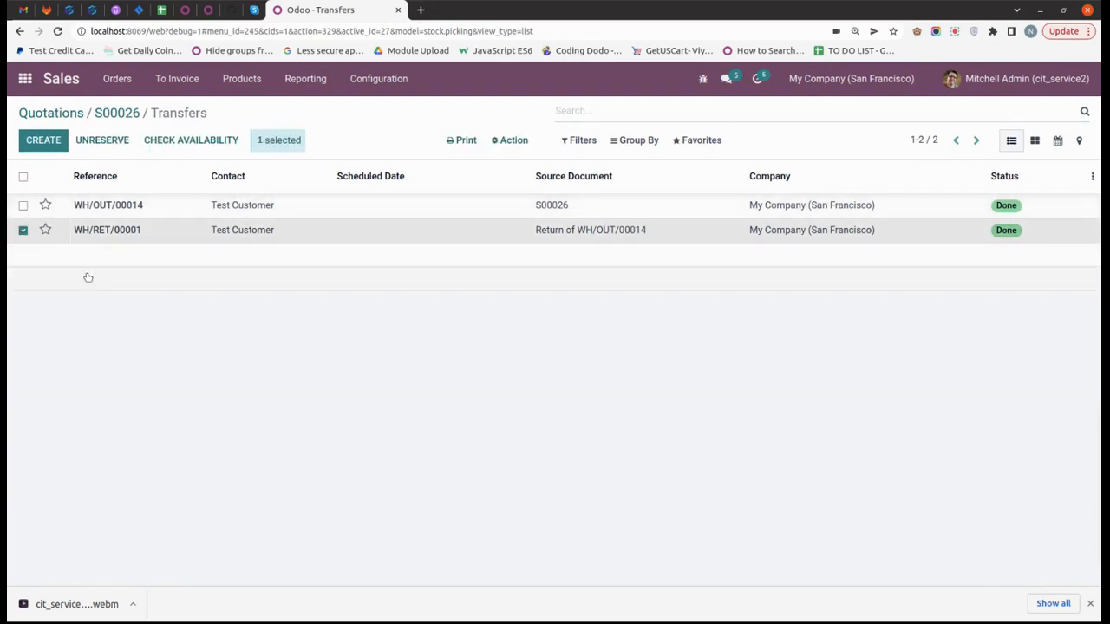
click(561, 229)
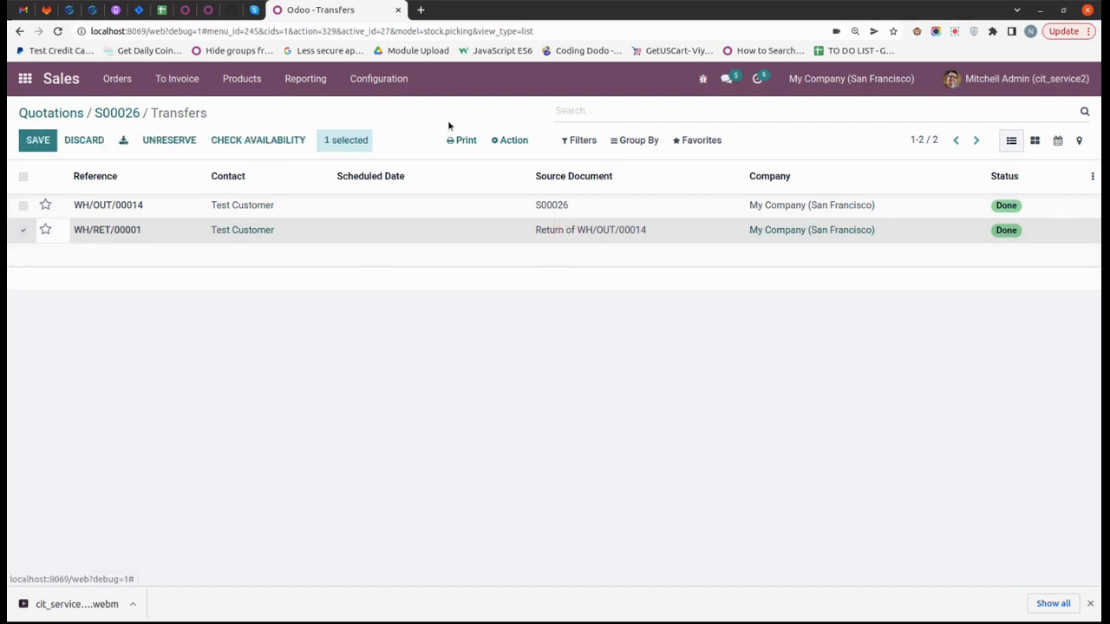
click(116, 113)
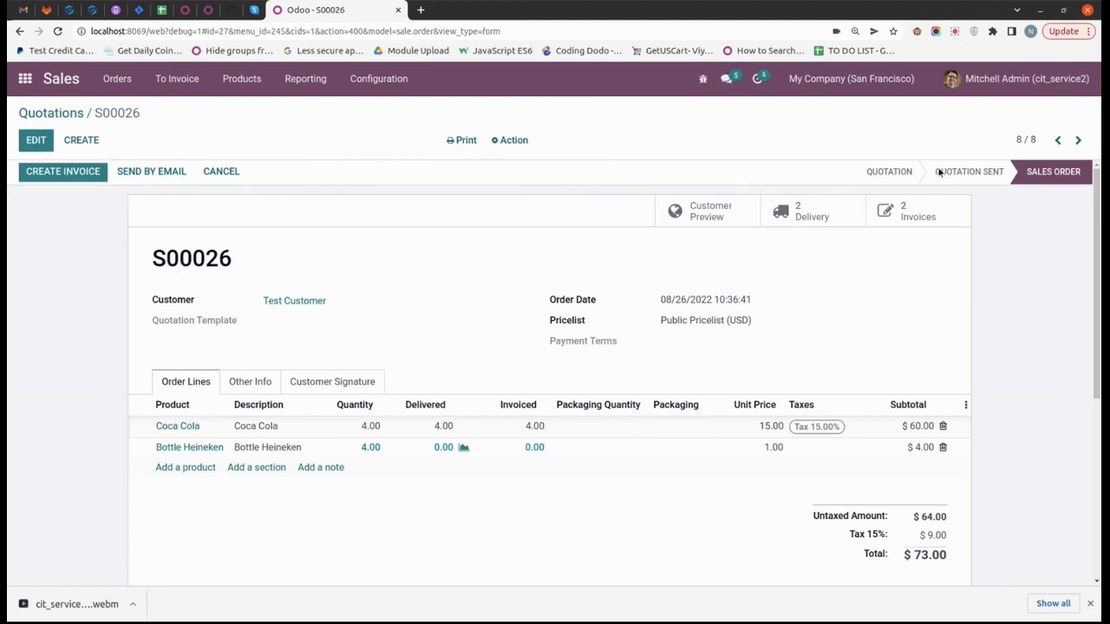
click(924, 218)
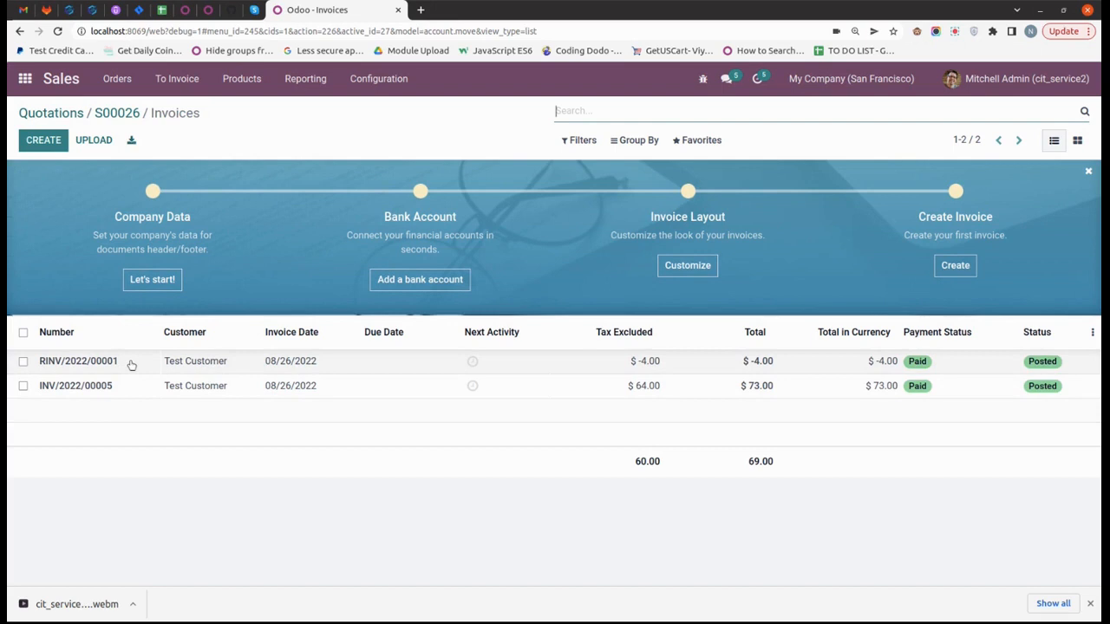
click(528, 365)
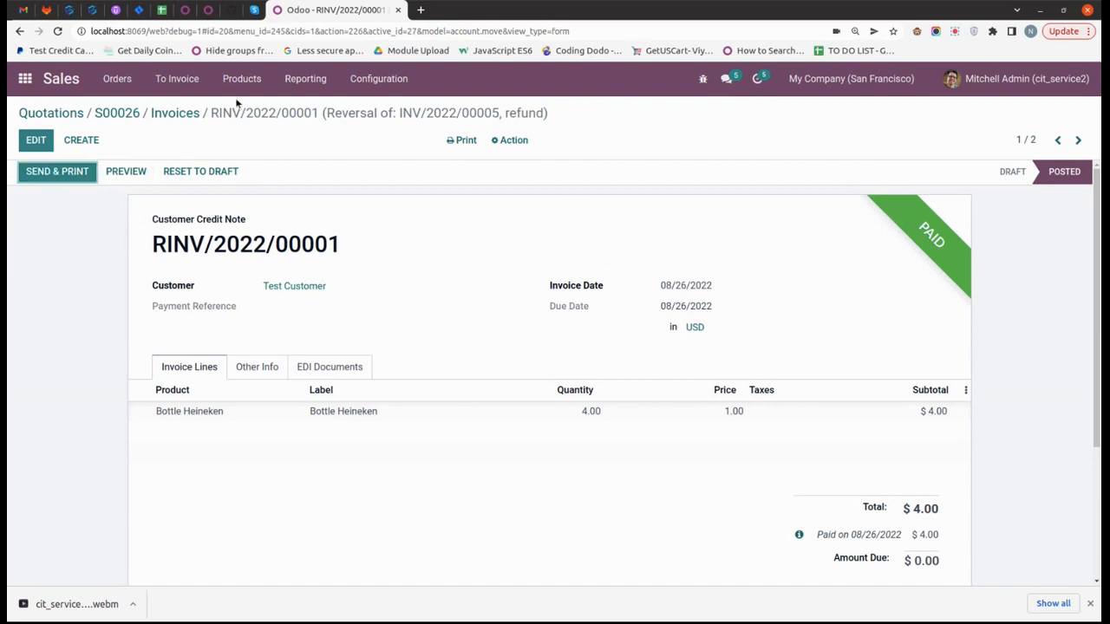
click(122, 114)
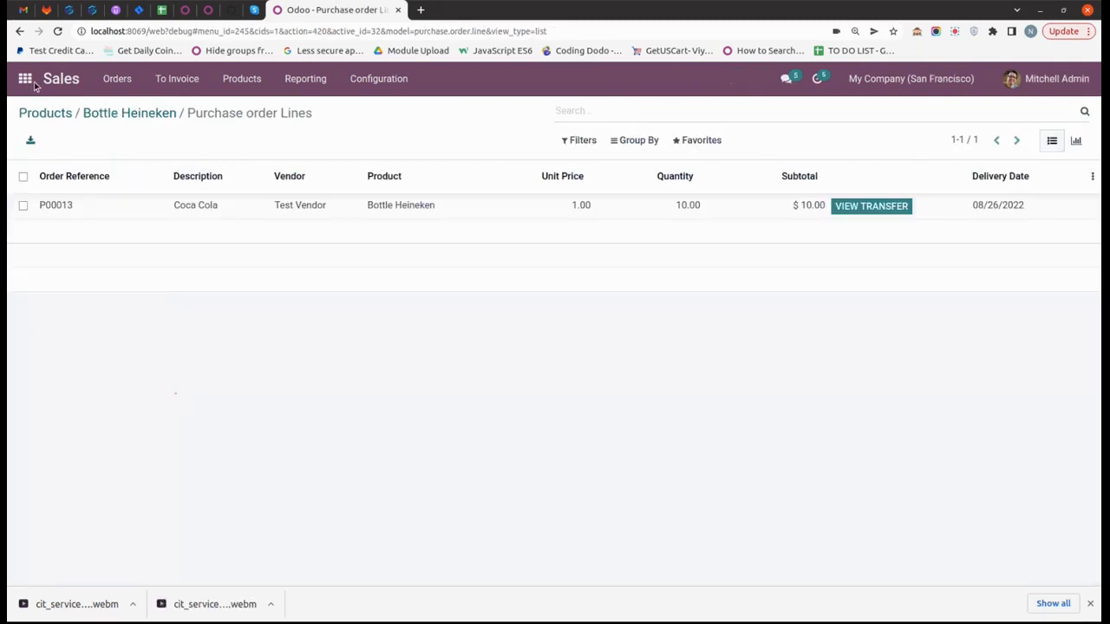
Step: Search the product list for "bottle" and open the Bottle Heineken product
click(25, 78)
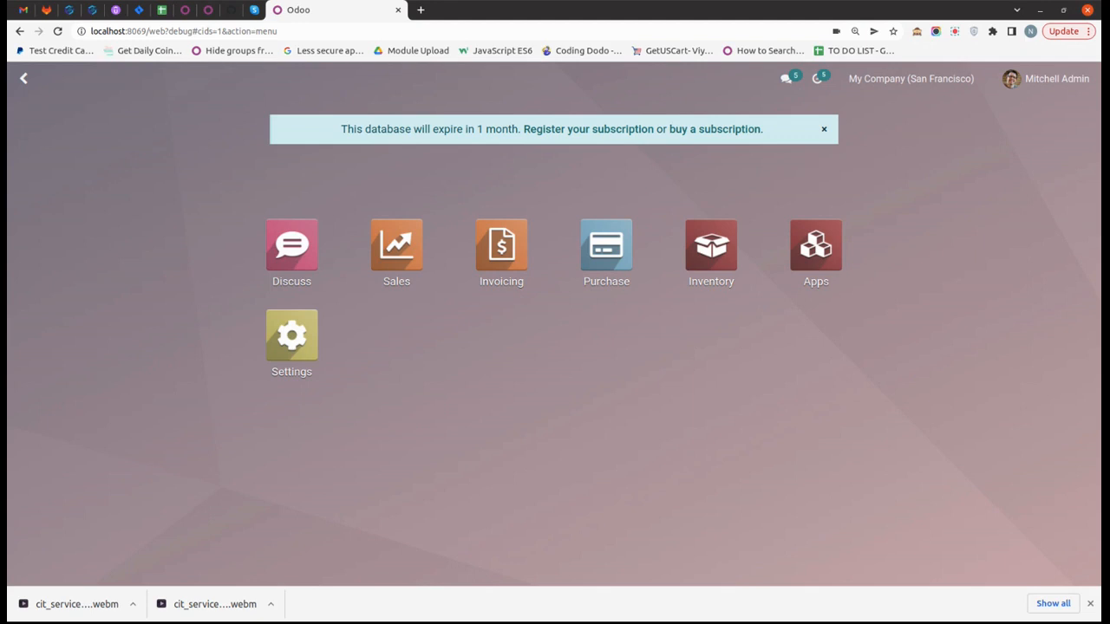
text(produ)
key(Return)
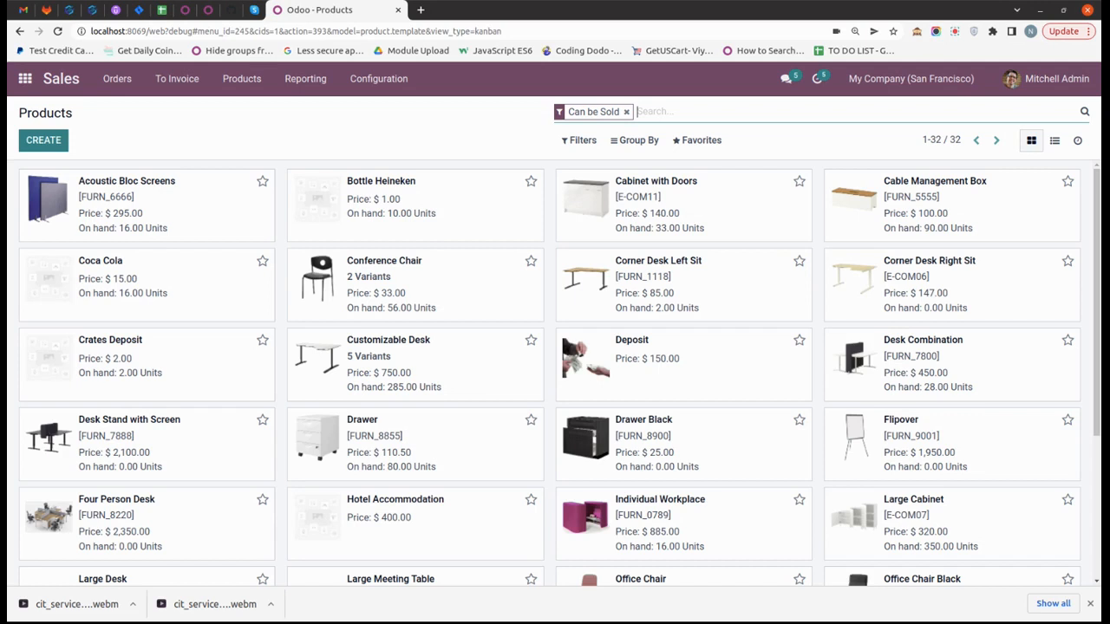
text(bottle)
key(Return)
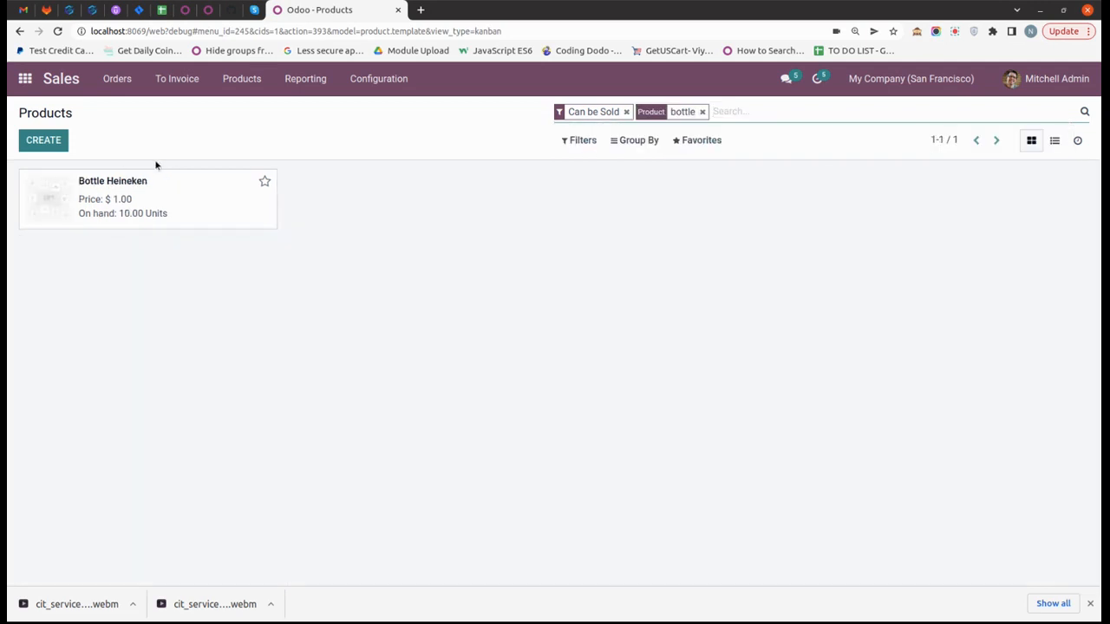
click(221, 215)
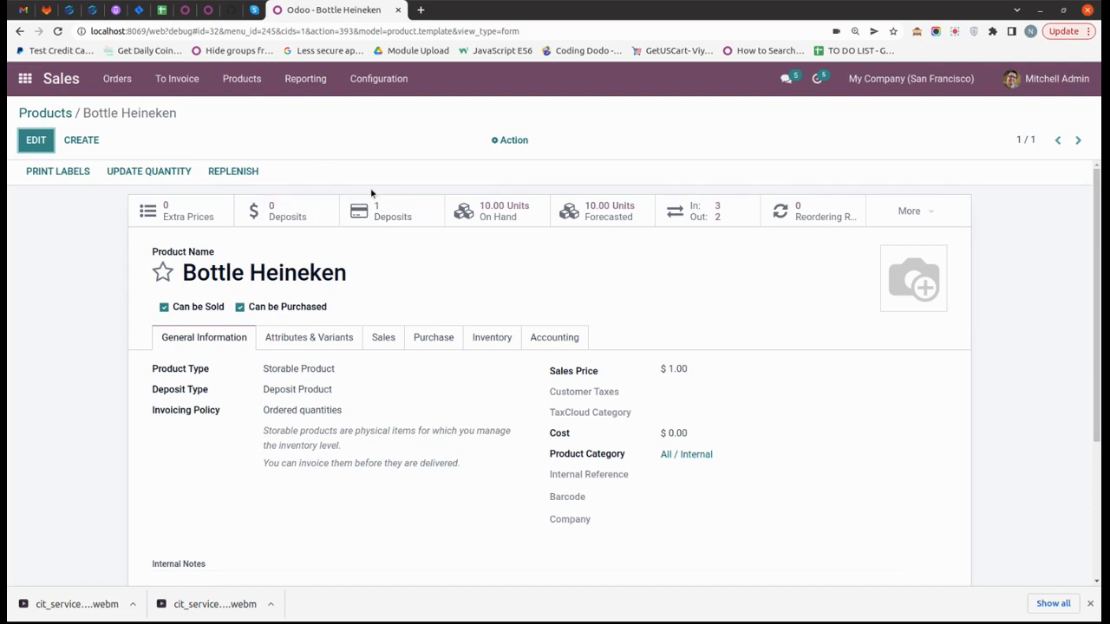
Step: Open the receipt linked to Bottle Heineken's purchase deposit line on order P00013
click(419, 210)
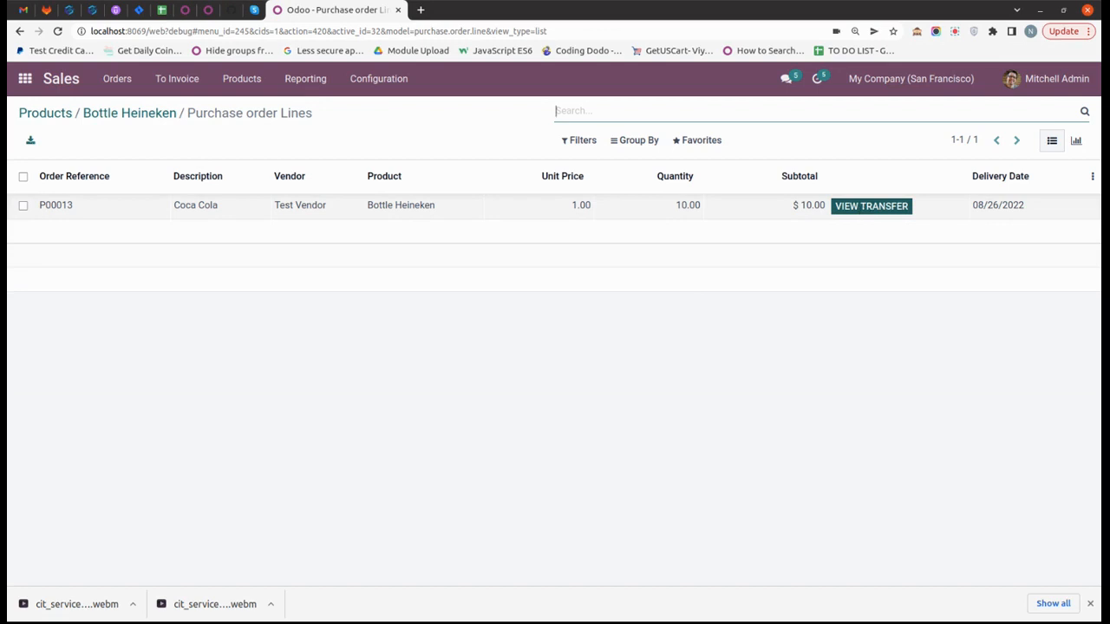
click(872, 205)
click(294, 205)
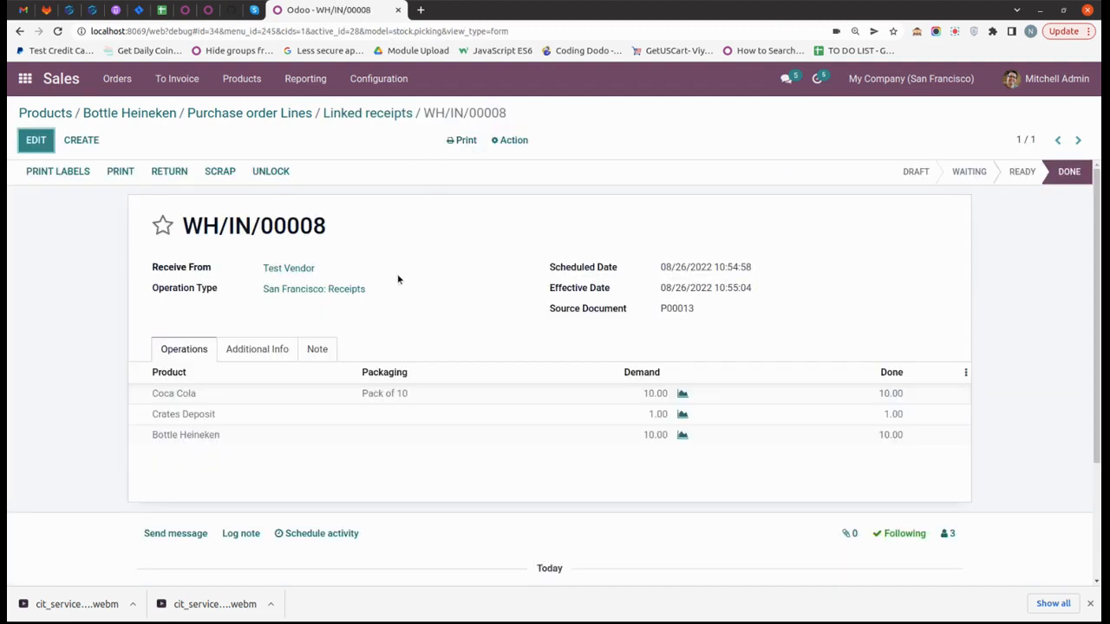
Step: Start a return of the receipt, removing Coca Cola and Crates Deposit and setting the Bottle Heineken quantity to 4
click(169, 173)
click(853, 170)
click(853, 170)
click(809, 171)
text(4)
click(708, 240)
Step: Choose the Vendor Bills journal and process the return together with a credit note
click(476, 279)
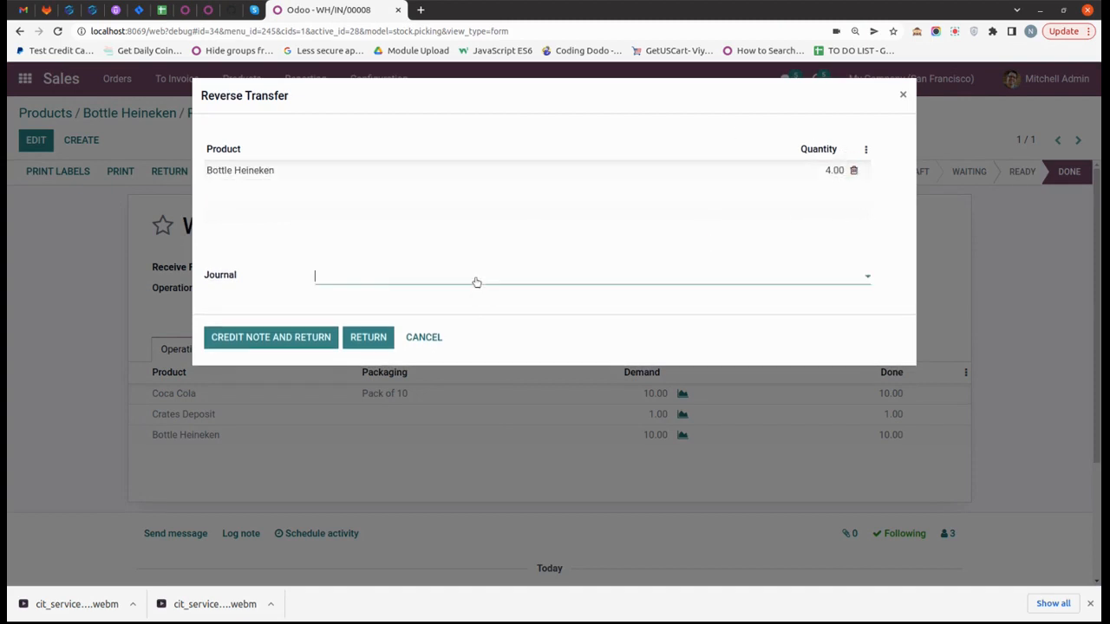
click(357, 318)
click(274, 342)
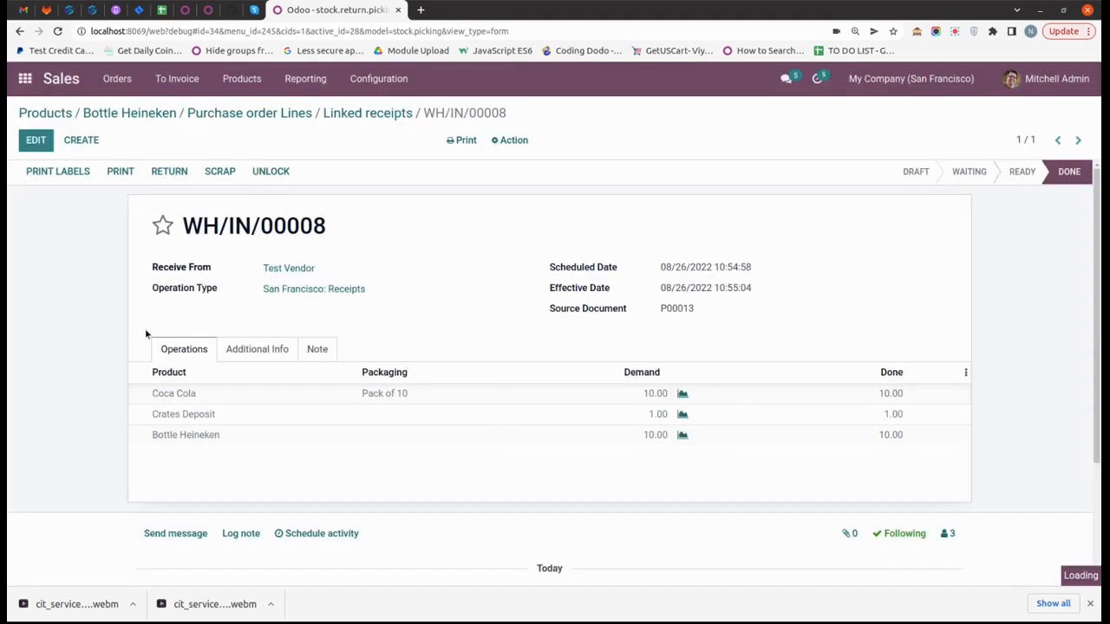
Step: Open purchase order P00013 from Bottle Heineken's deposit line, examine its transfers, and return to the order
click(367, 113)
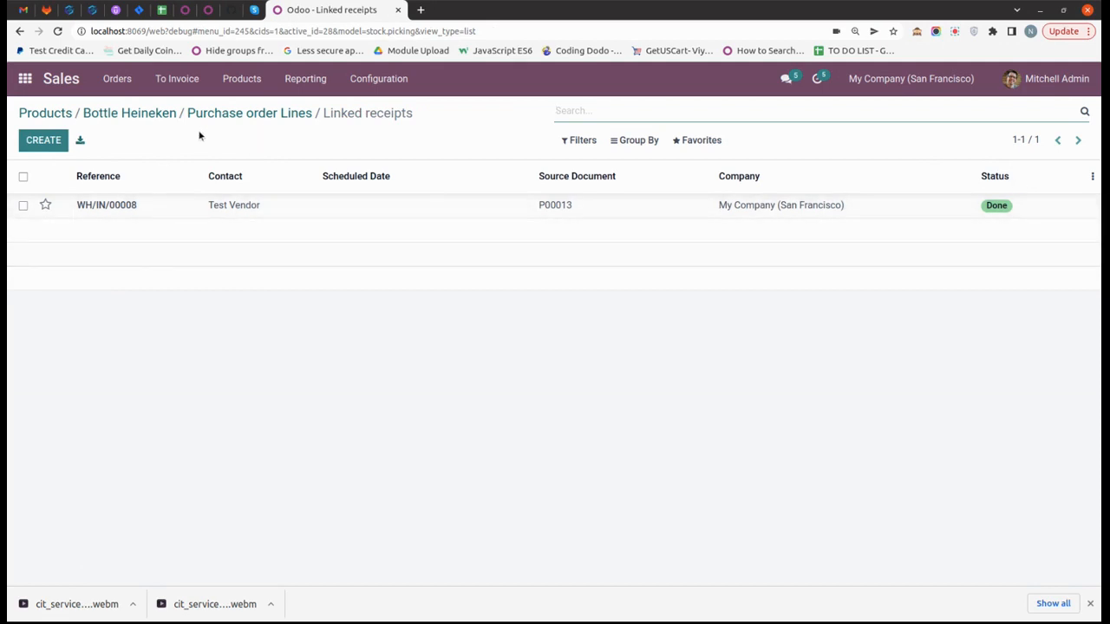
click(232, 113)
click(62, 206)
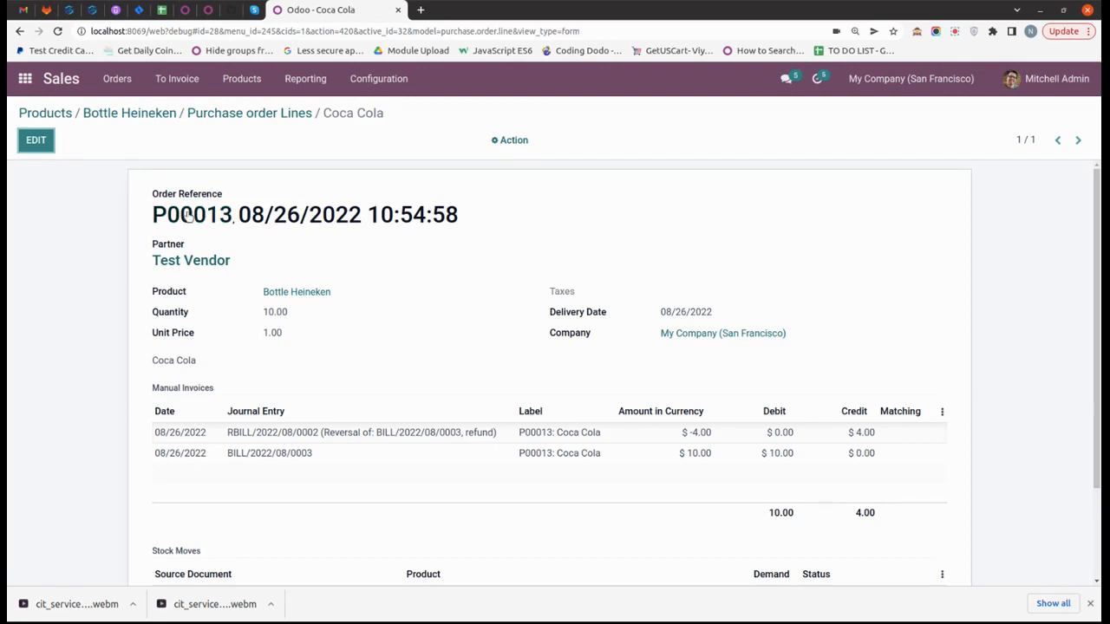
click(915, 216)
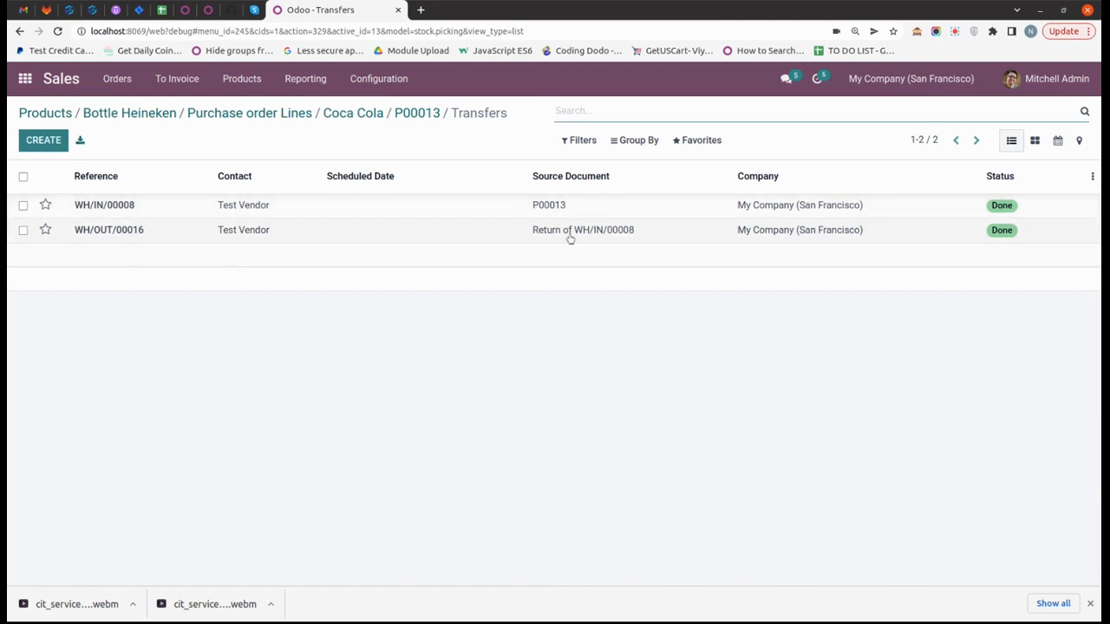
click(418, 115)
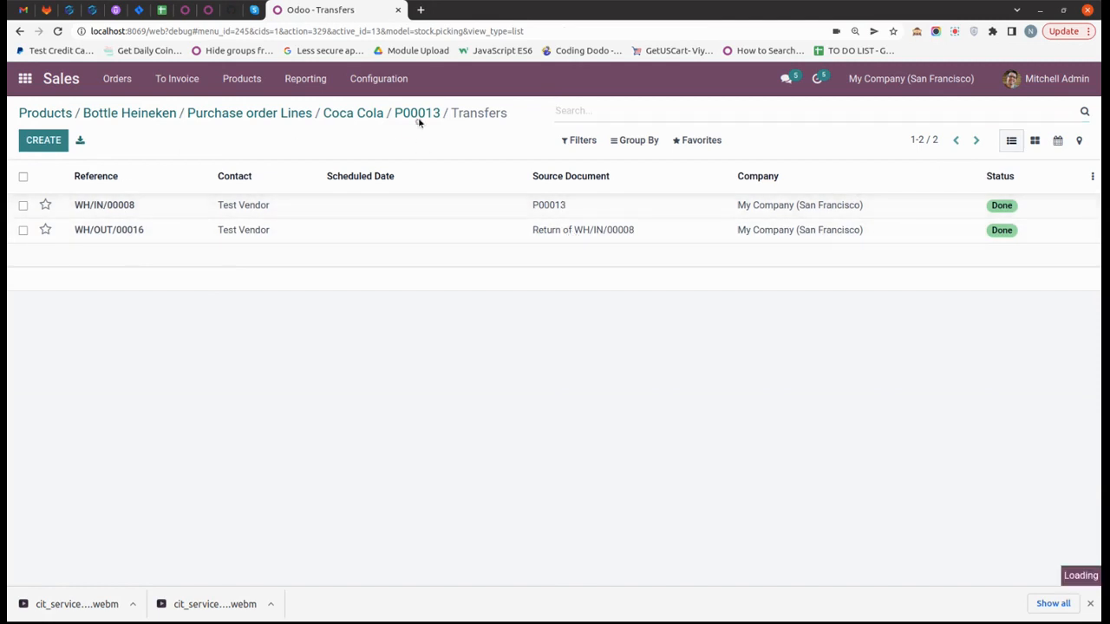
Step: Try to create another bill for the purchase order, and open its vendor credit note for the returned bottles
click(155, 171)
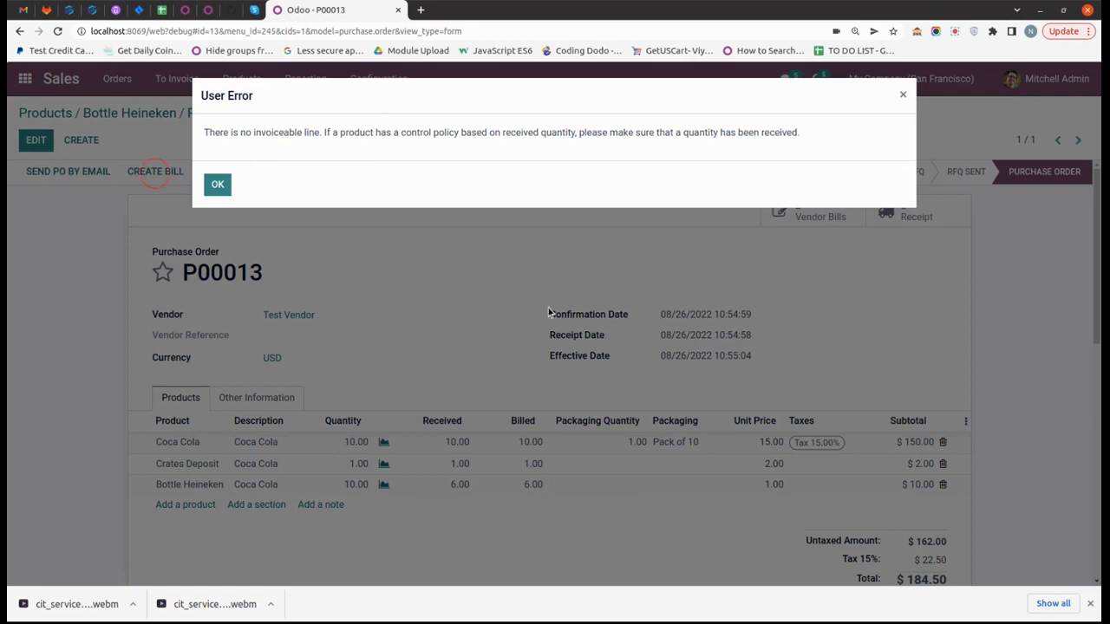
click(208, 187)
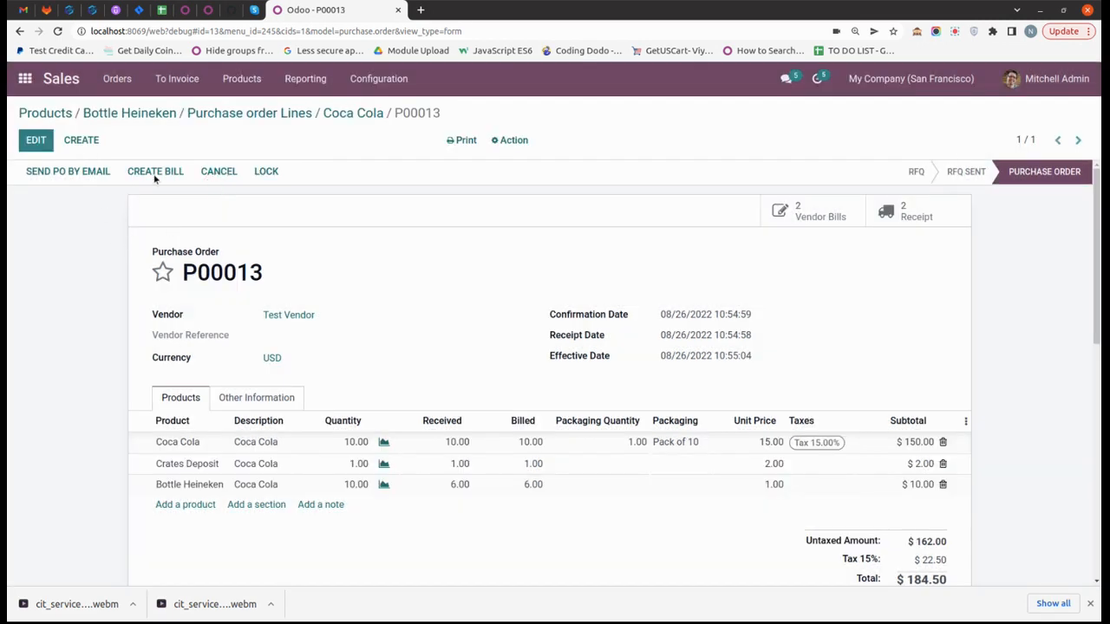
click(831, 215)
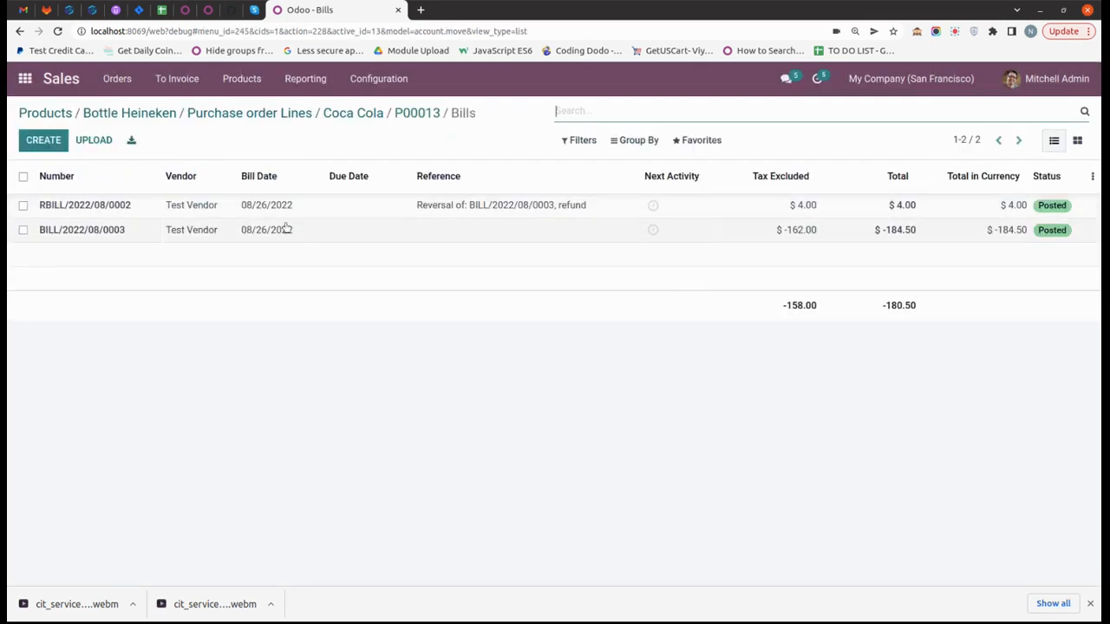
click(731, 205)
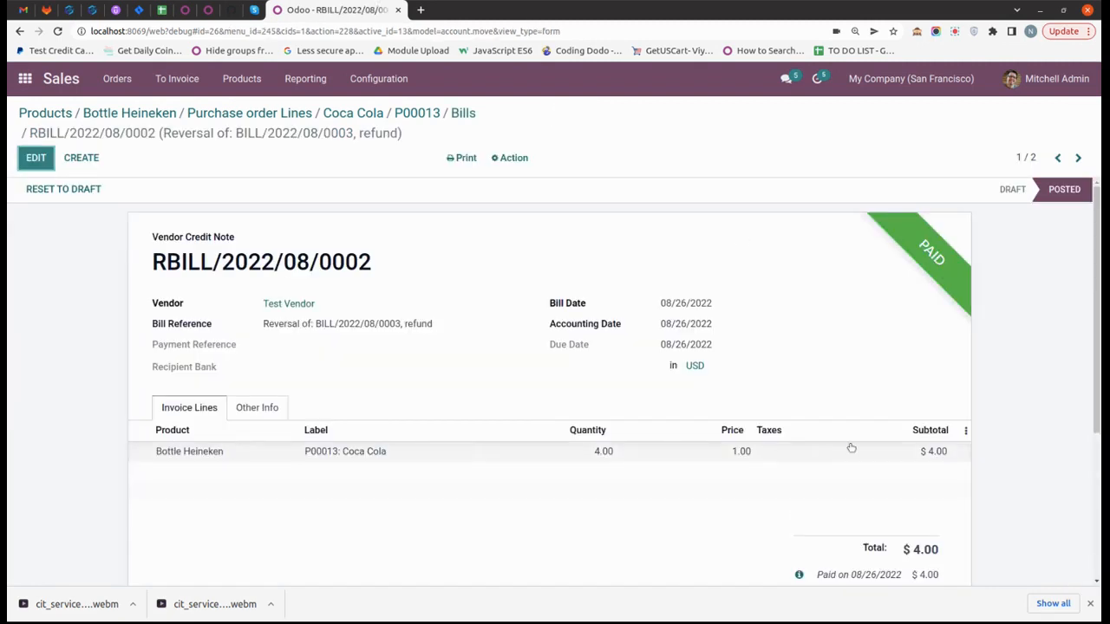
Step: Examine the vendor credit note's lines and total, return to Bottle Heineken and review its deposit purchase order lines
scroll(816, 338, down, 2)
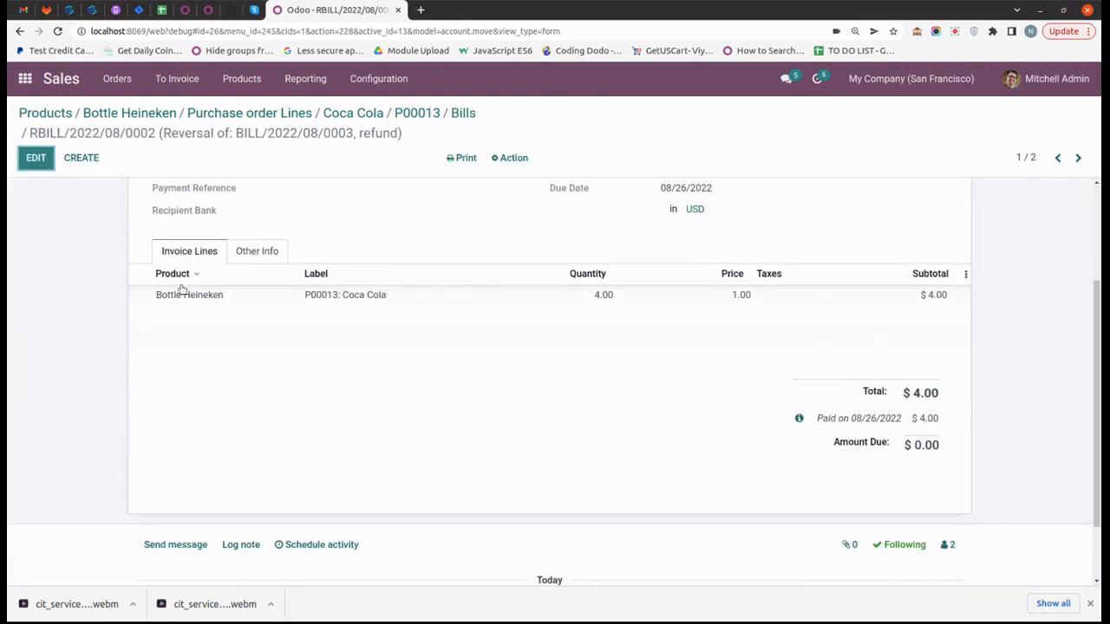
click(141, 115)
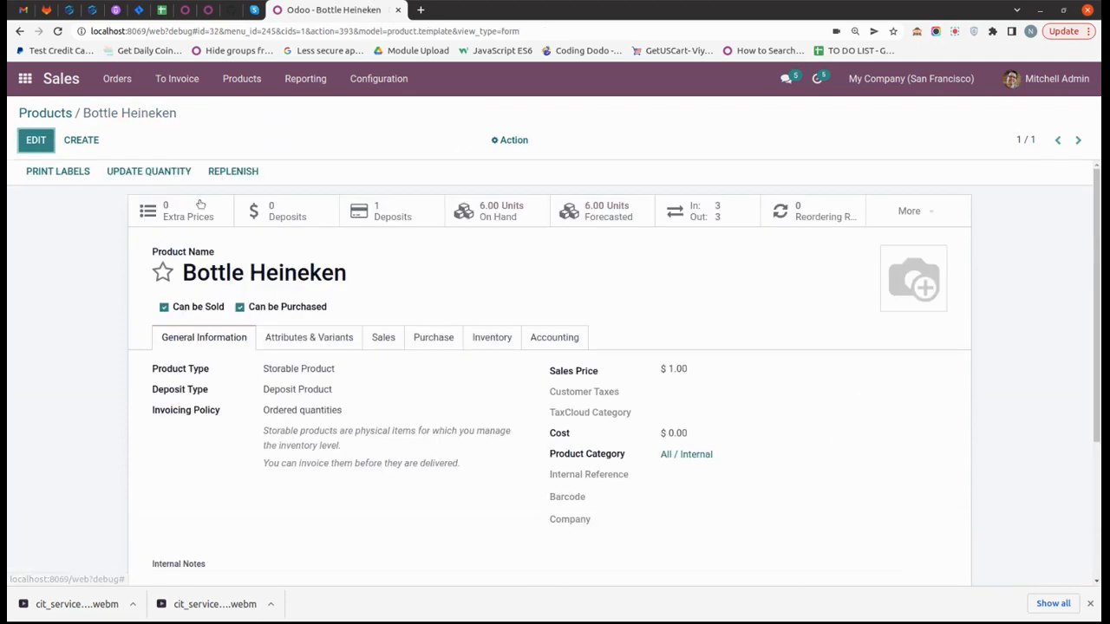
click(401, 215)
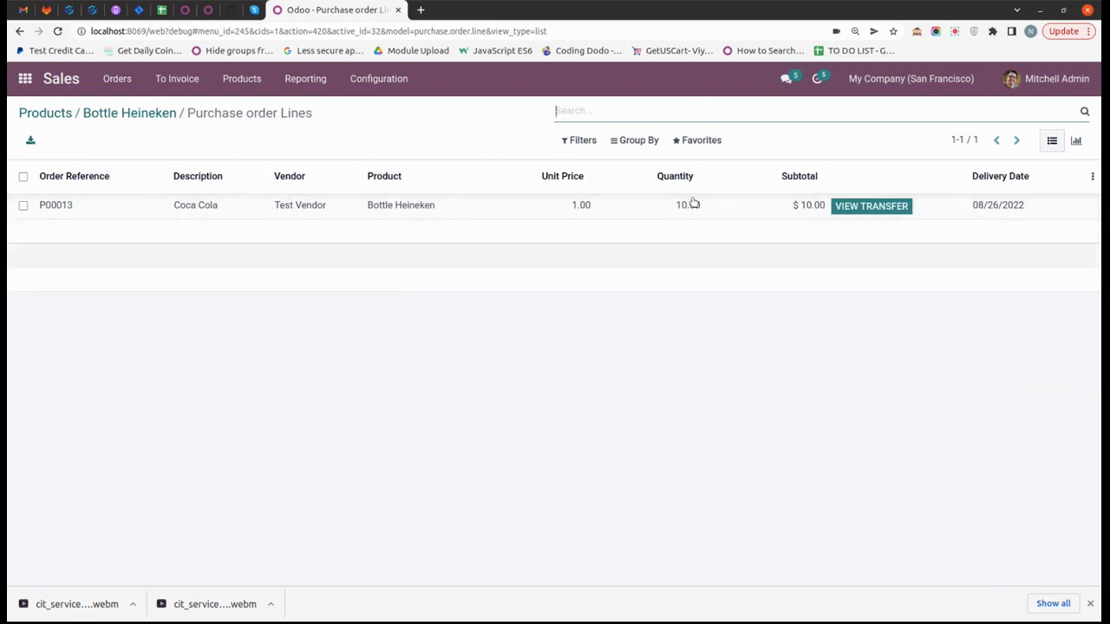
click(50, 114)
Step: Find the Invoice Analysis report among the Invoicing reports and show it as a pivot table
click(25, 79)
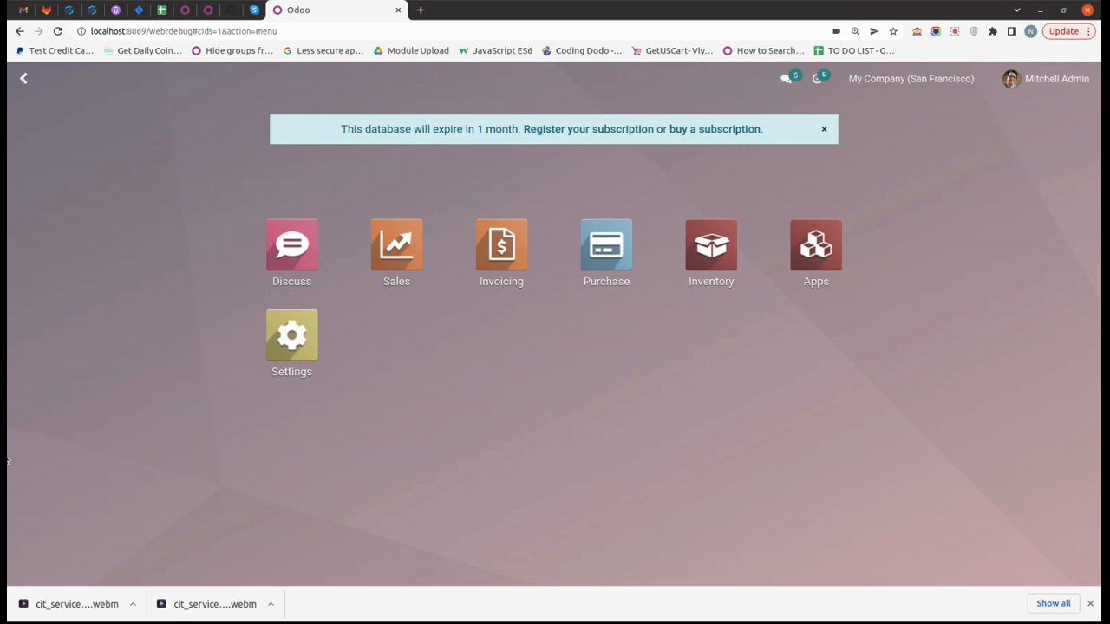
text(invoci)
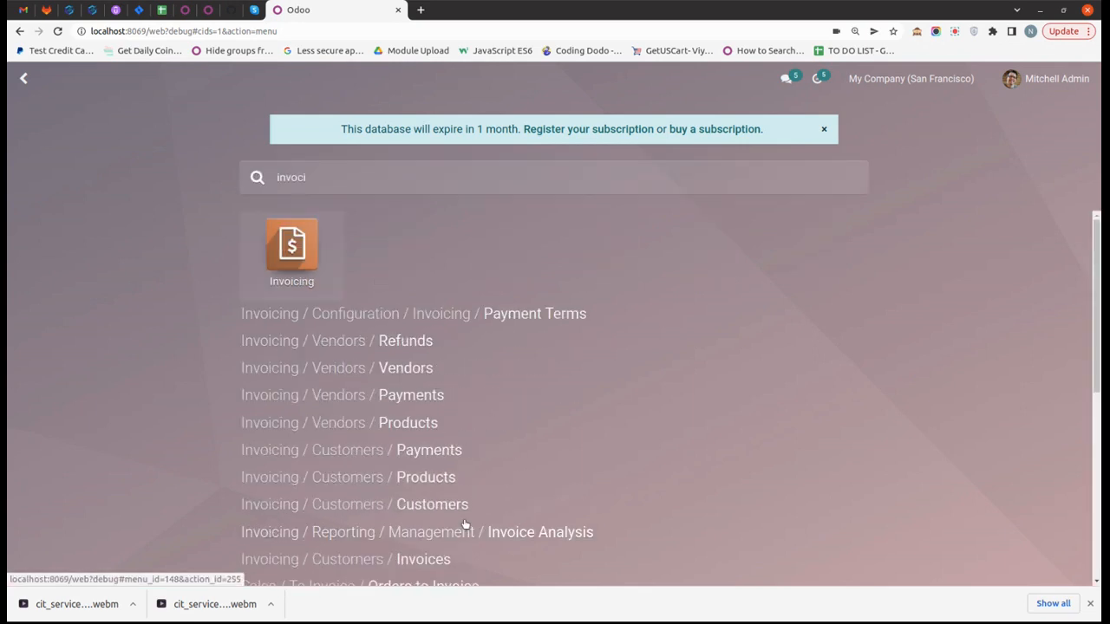
key(BackSpace)
key(BackSpace)
text(ice an)
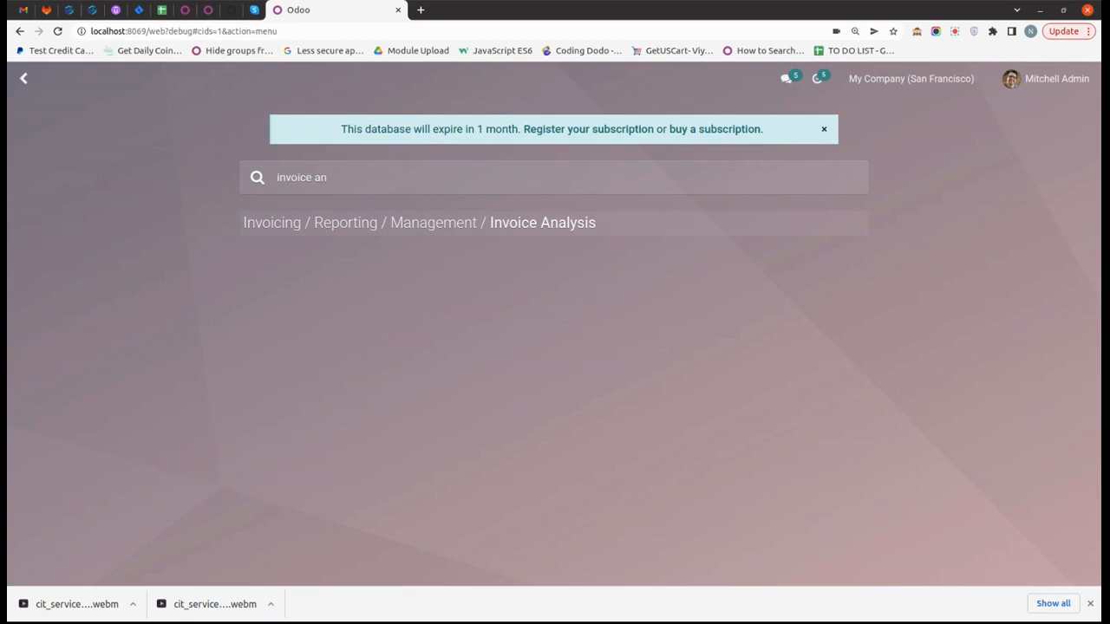
click(619, 225)
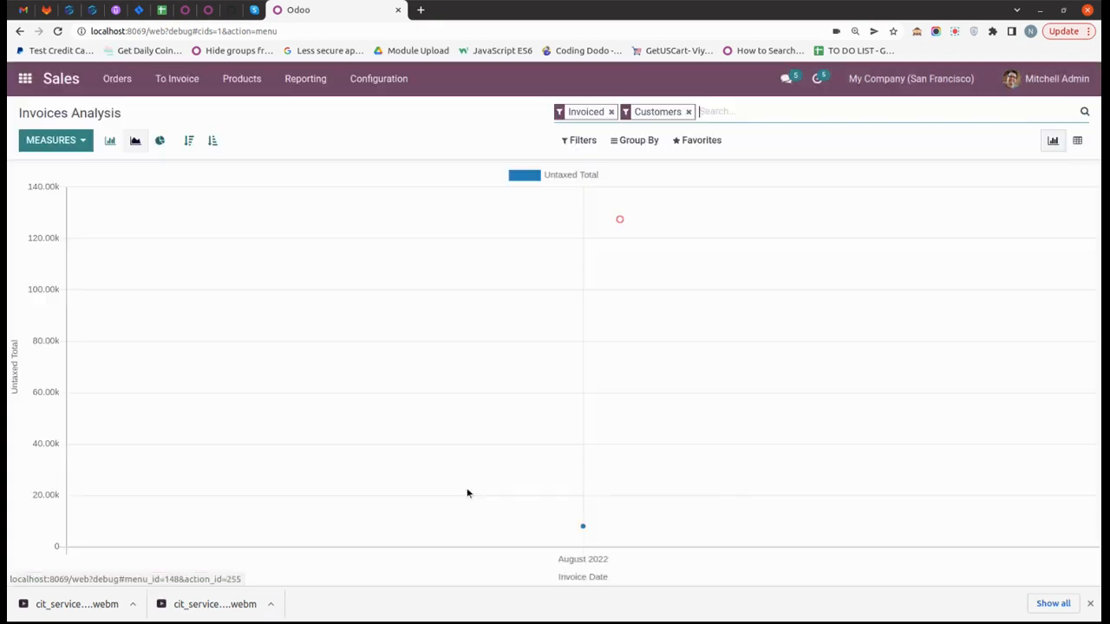
click(1076, 139)
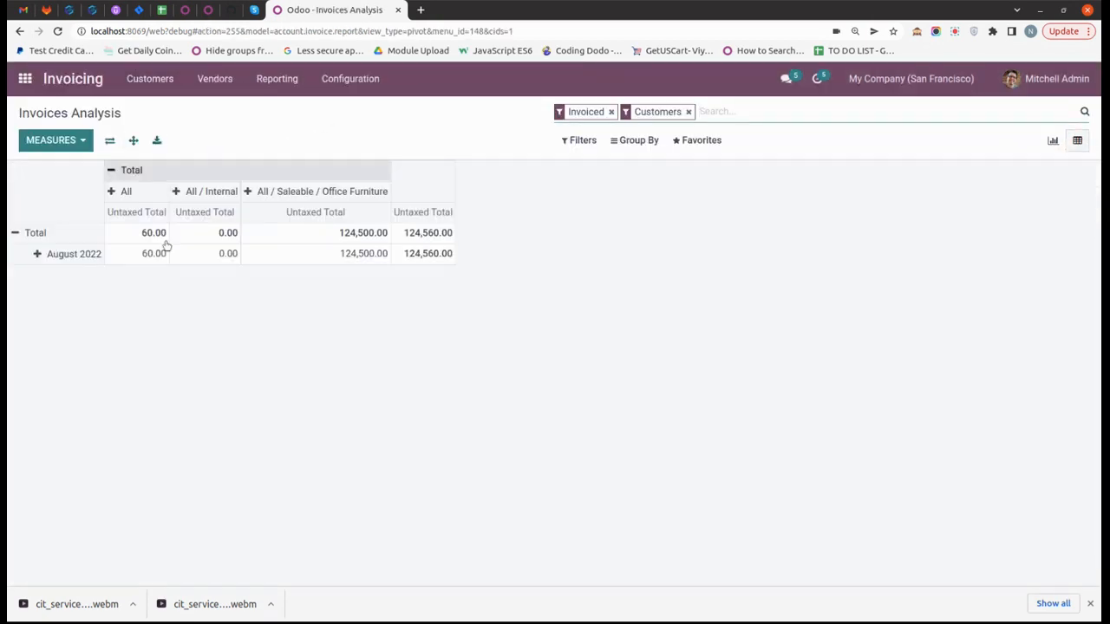
Step: Collapse the pivot's row and column groups, and remove the Customers and Invoiced filters
click(21, 235)
click(61, 170)
click(52, 139)
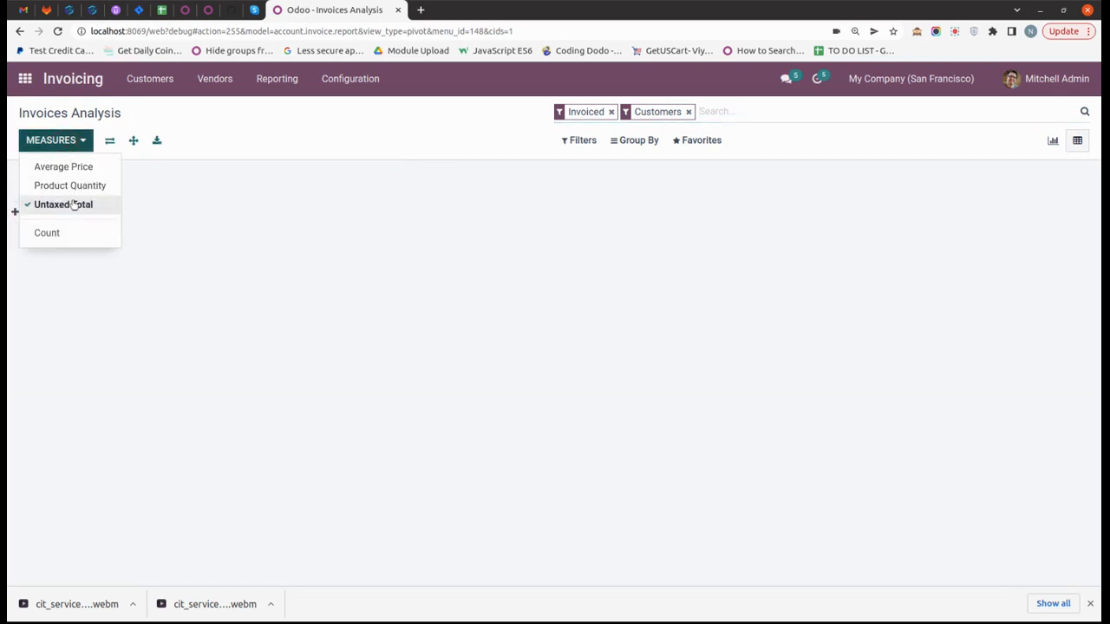
click(80, 287)
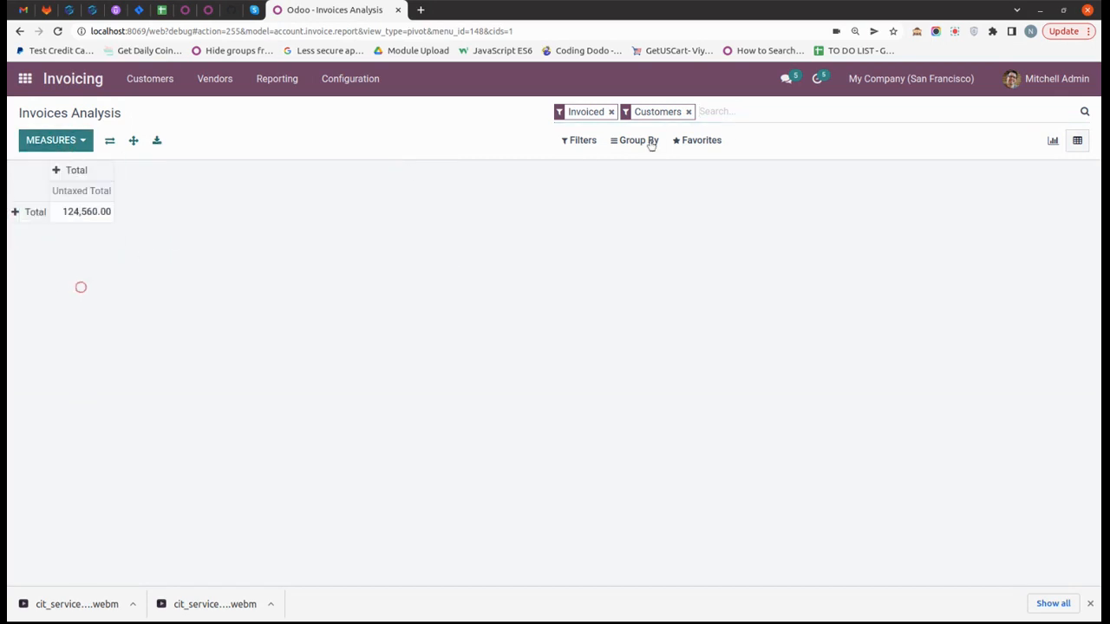
click(688, 111)
click(611, 112)
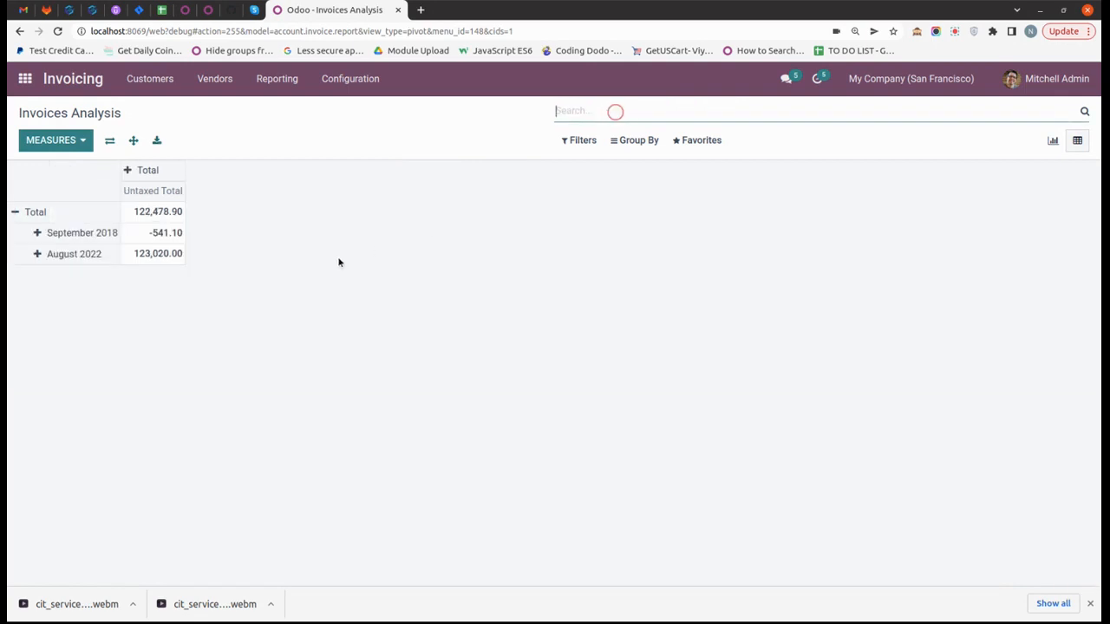
Step: Regroup the rows of the invoice analysis pivot by partner
click(38, 234)
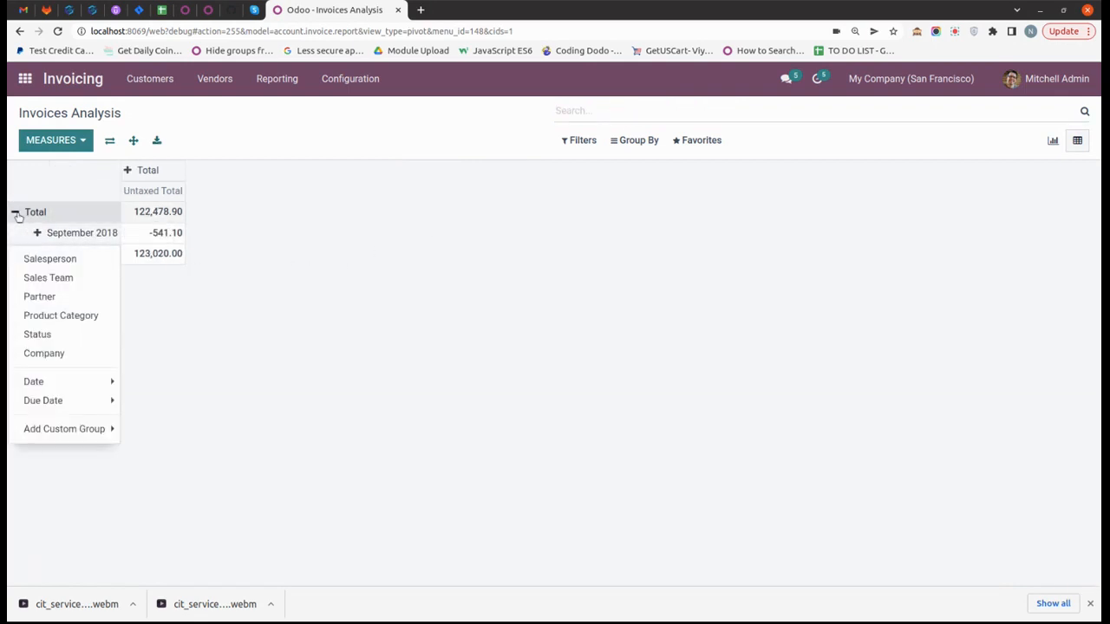
click(14, 212)
click(14, 211)
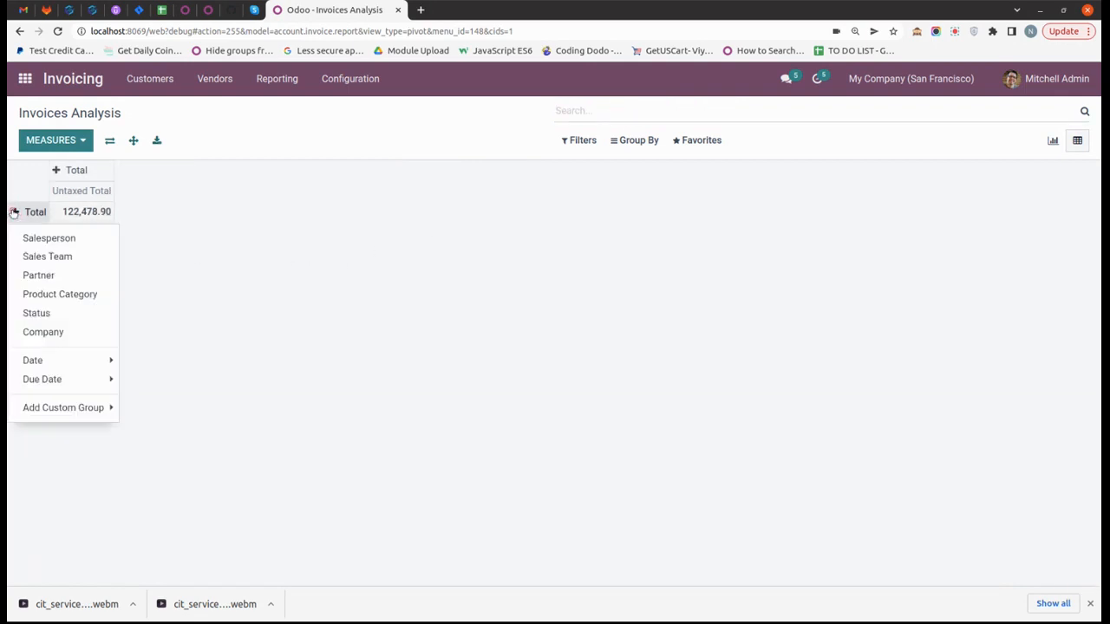
click(63, 275)
click(37, 296)
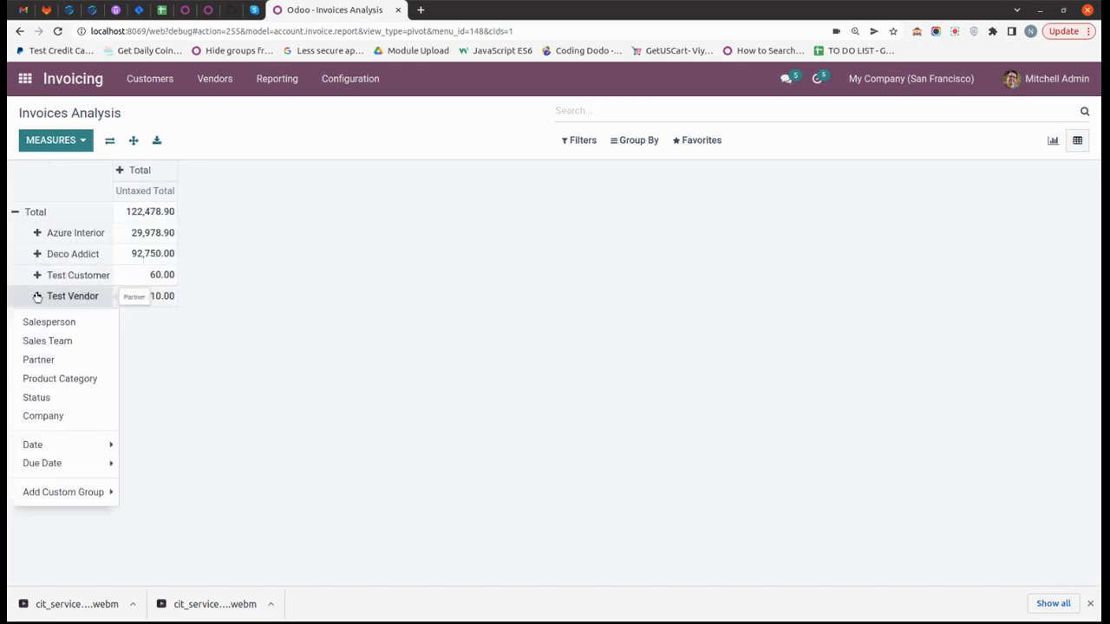
click(300, 384)
Step: Add a custom grouping by Product to the invoice analysis pivot
click(645, 141)
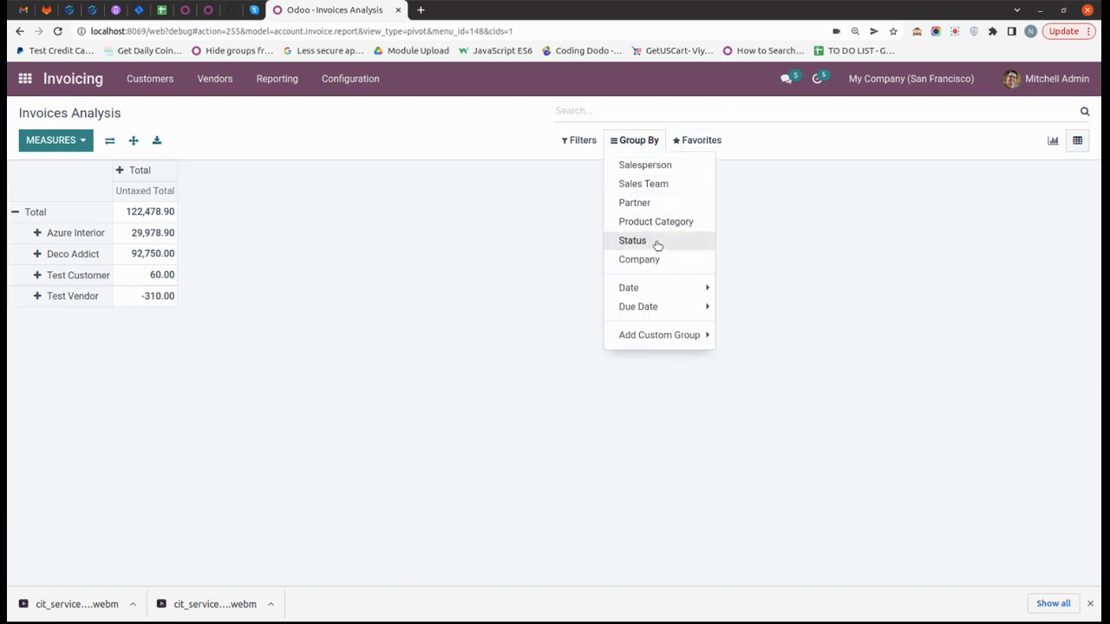
click(652, 335)
click(778, 339)
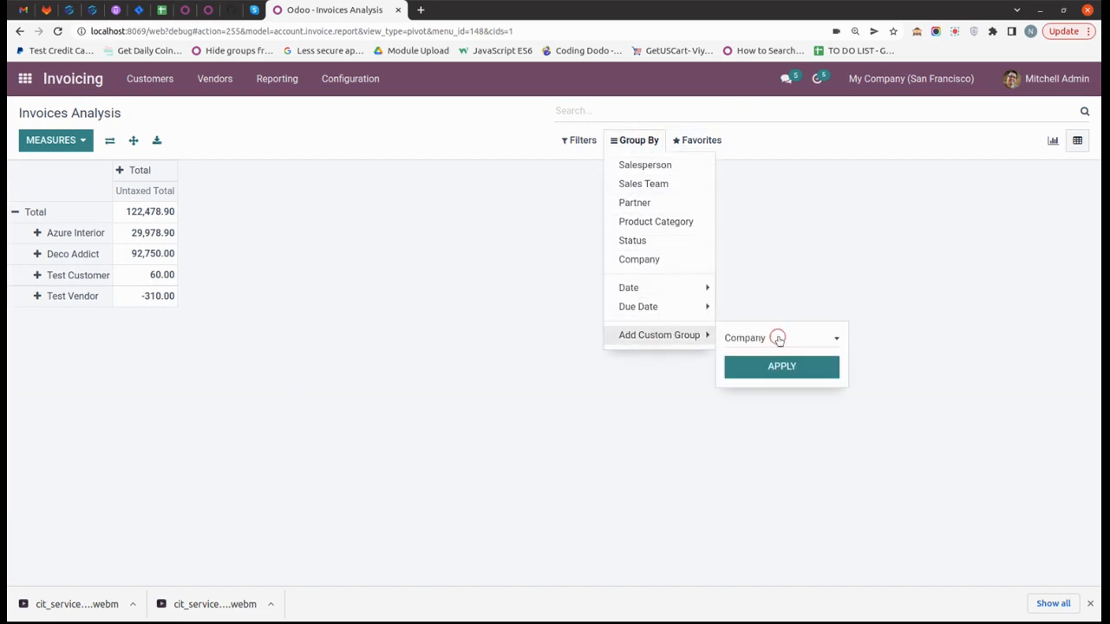
click(751, 453)
click(771, 367)
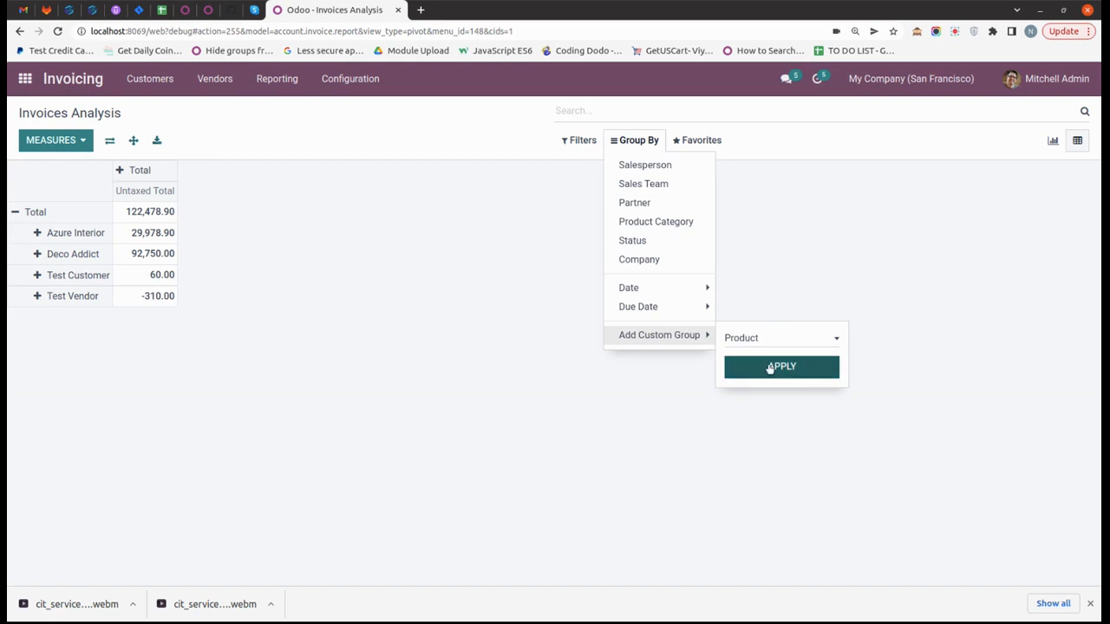
click(74, 447)
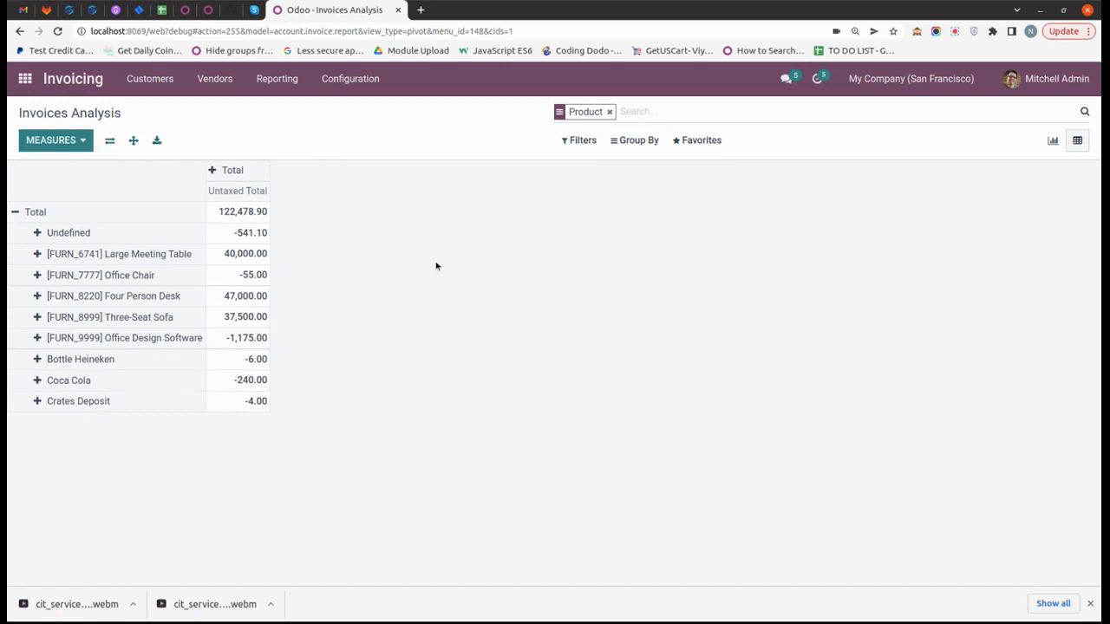
Step: Go to the Sales app's Sales Analysis report and show it as a pivot table
click(25, 78)
text(sale order)
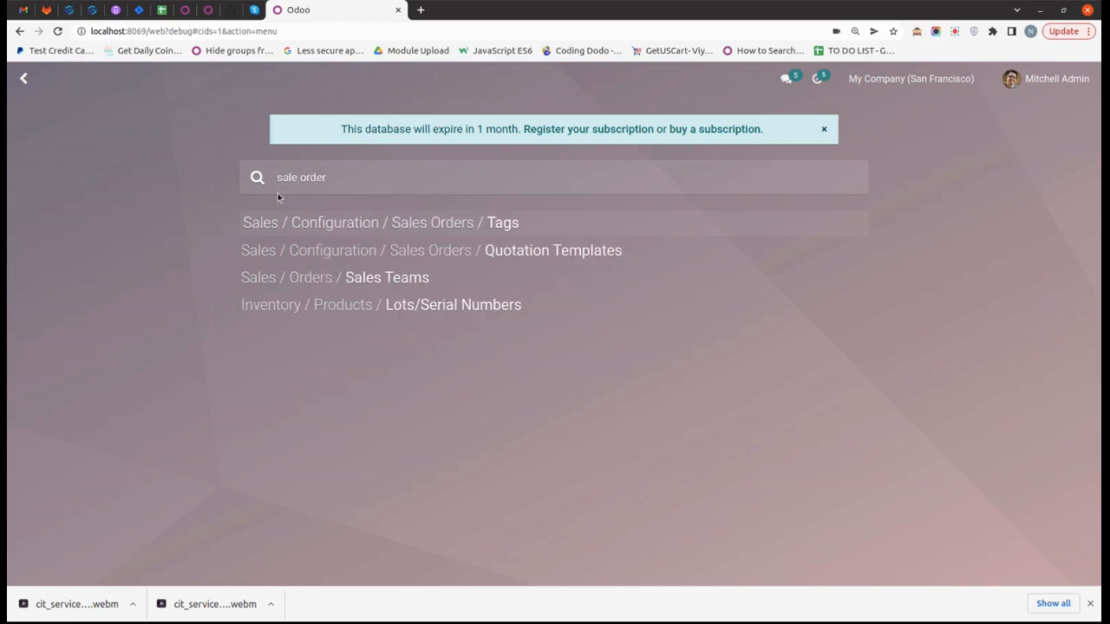
click(270, 225)
click(303, 80)
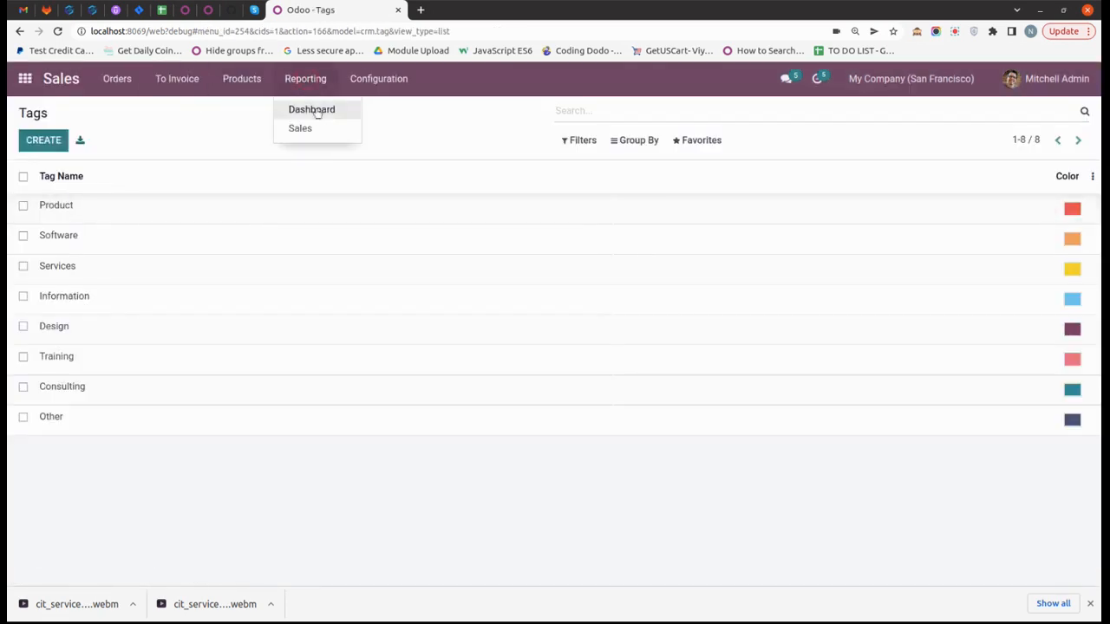
click(300, 129)
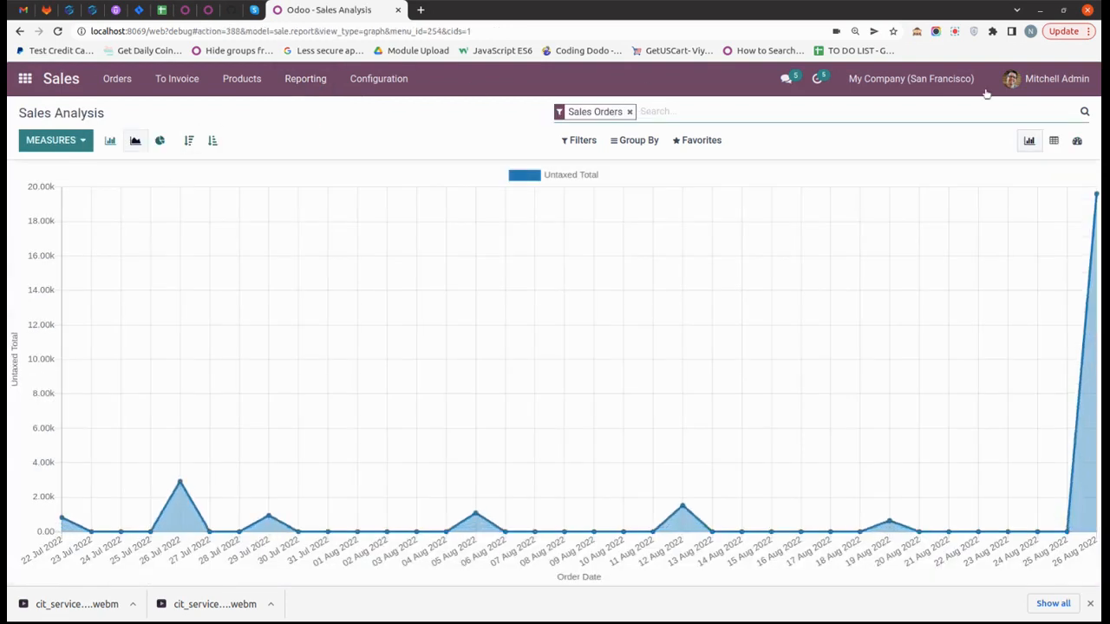
click(1054, 142)
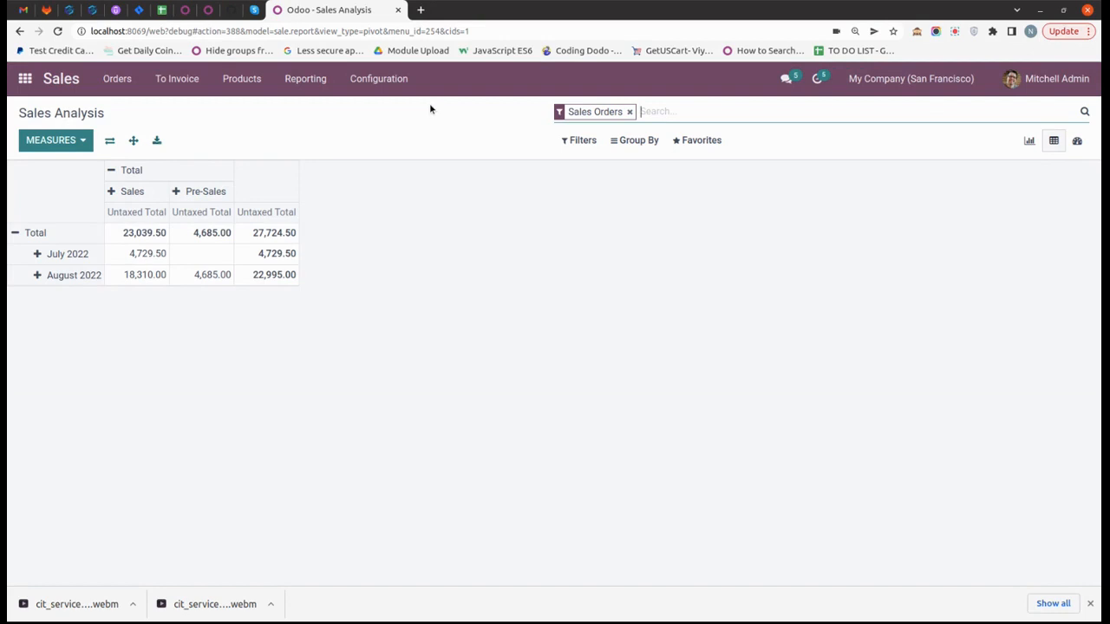
click(954, 31)
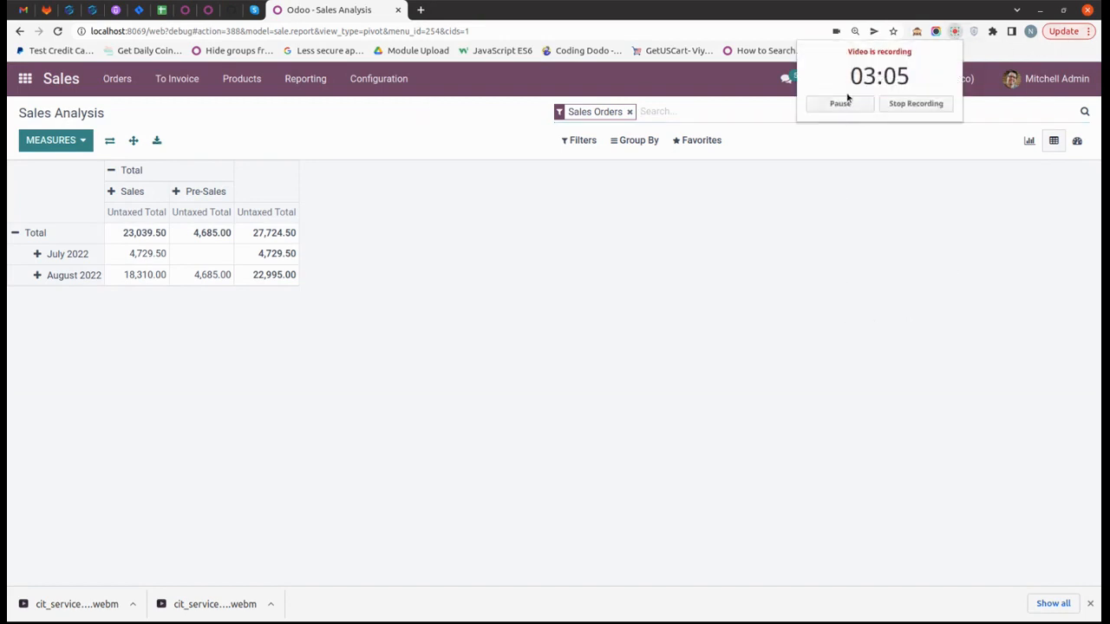